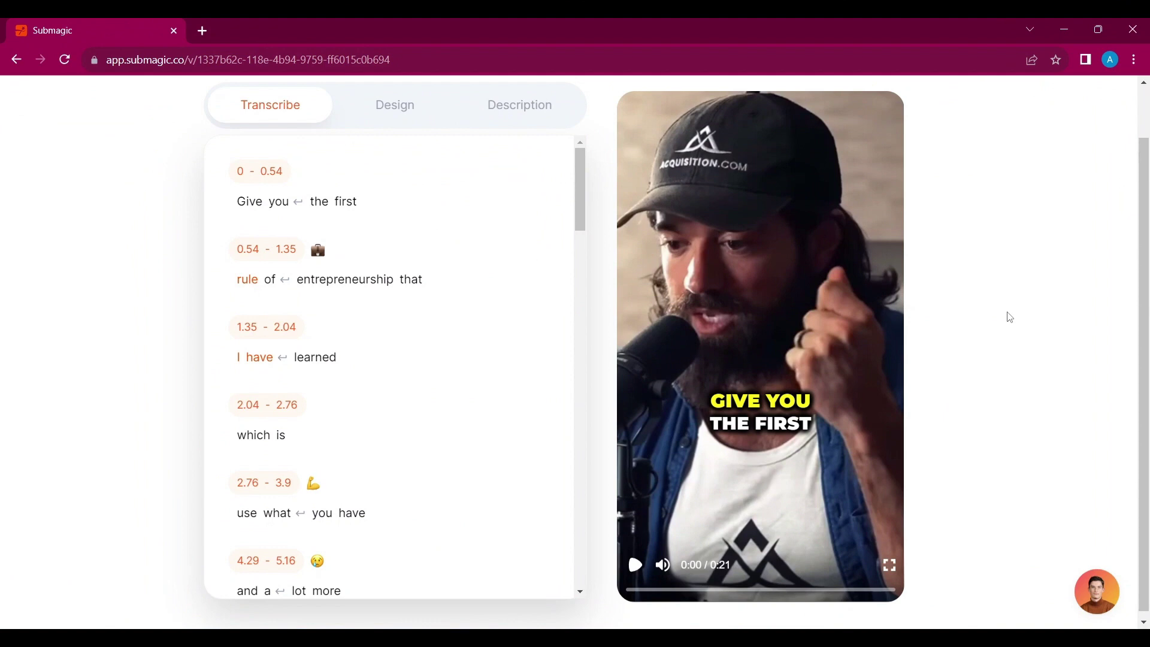
- Play the captioned video and return to the beginning of its transcript
click(636, 565)
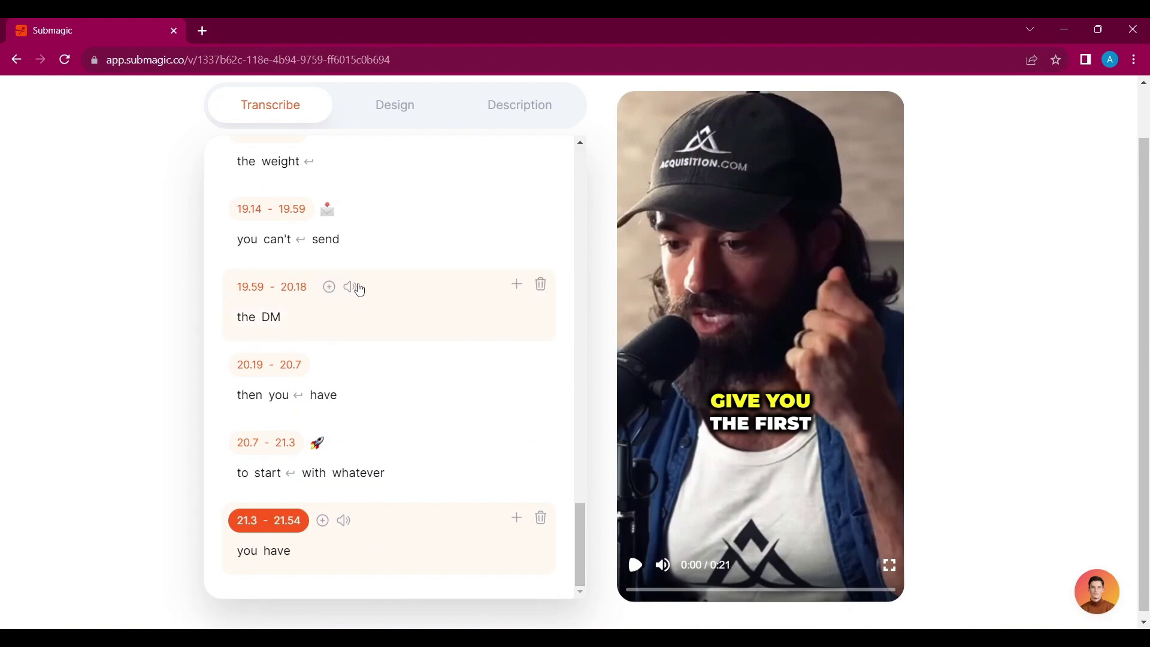
scroll(360, 289, up, 20)
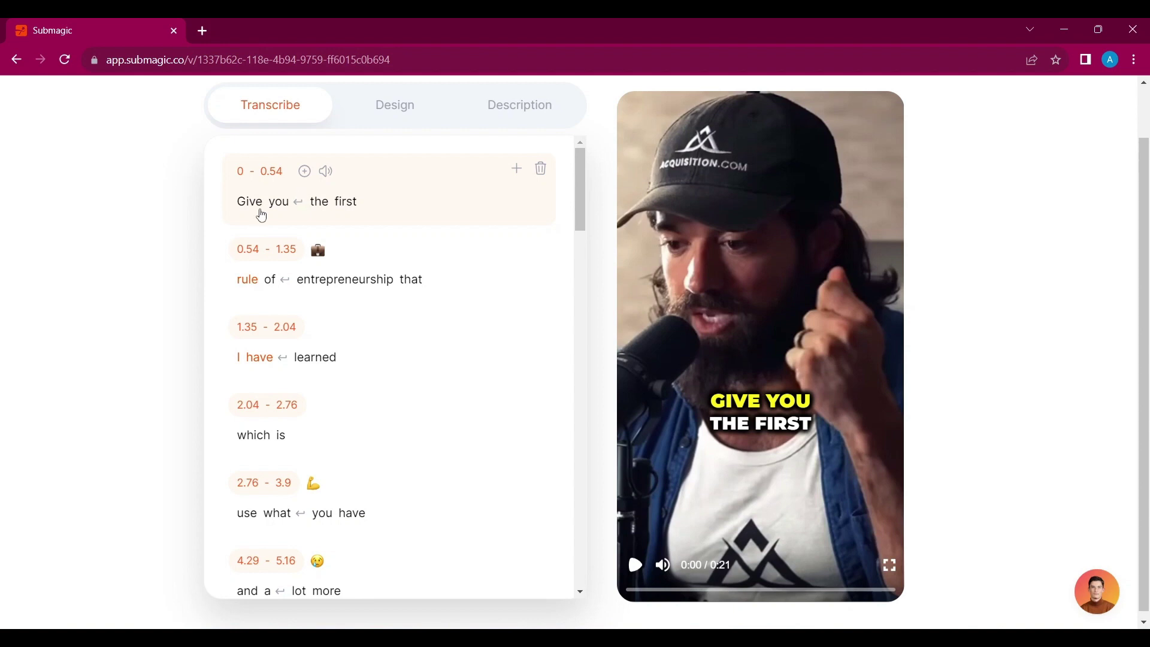
- Change "you'll" to "you will" in the "you'll eventually" caption at 12.84 - 13.38
scroll(279, 352, down, 12)
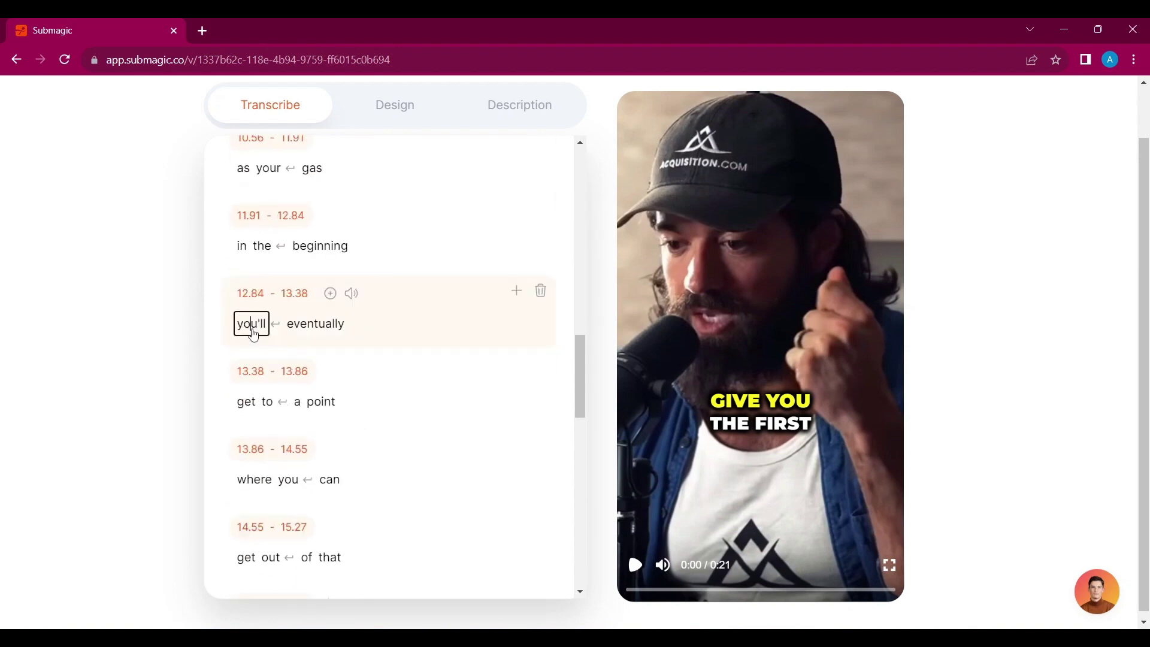
click(252, 324)
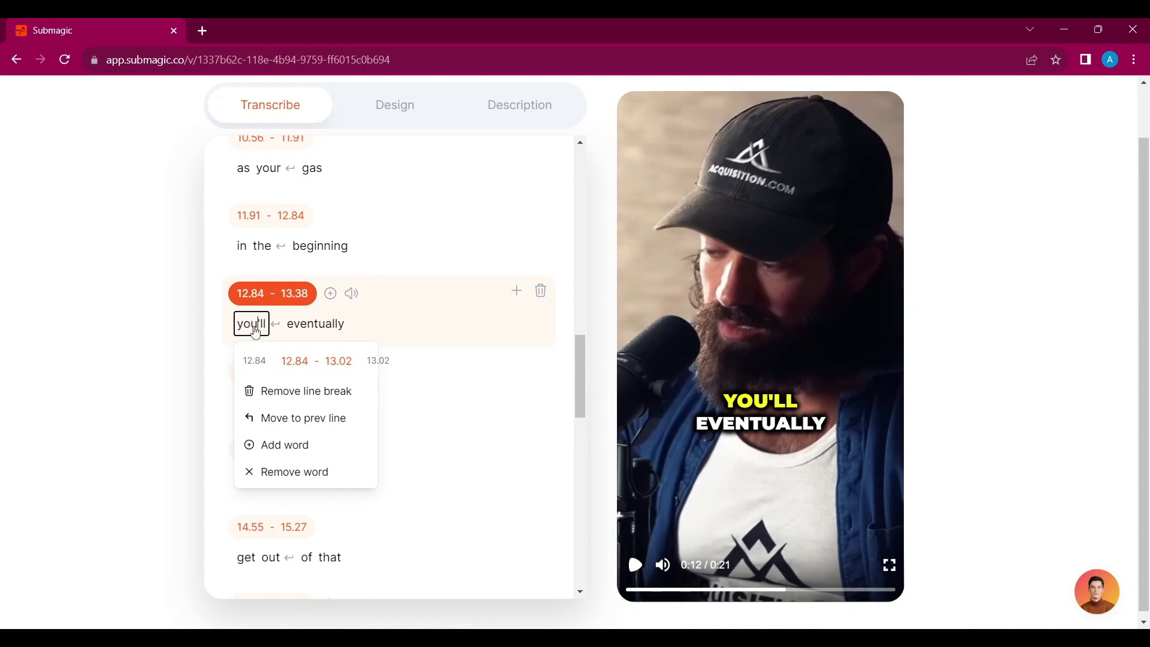
key(BackSpace)
key(BackSpace)
key(BackSpace)
text(will)
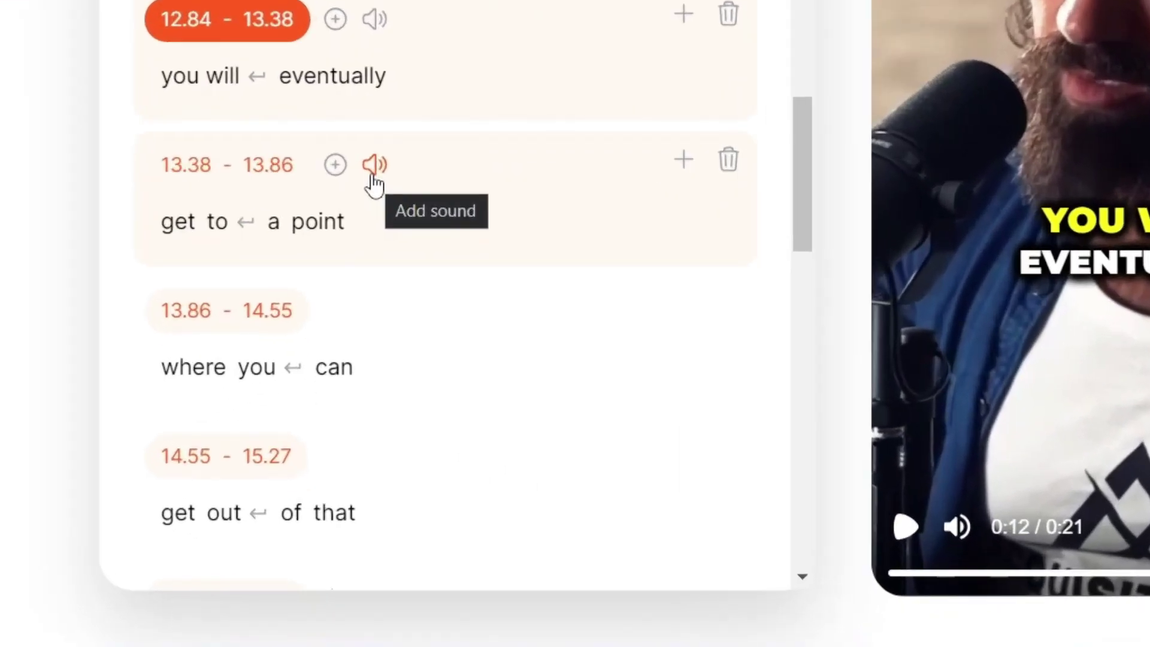
- Add the Ding sound to the "get to a point" caption, also auditioning the Camera, Click and Whoosh sounds
click(374, 180)
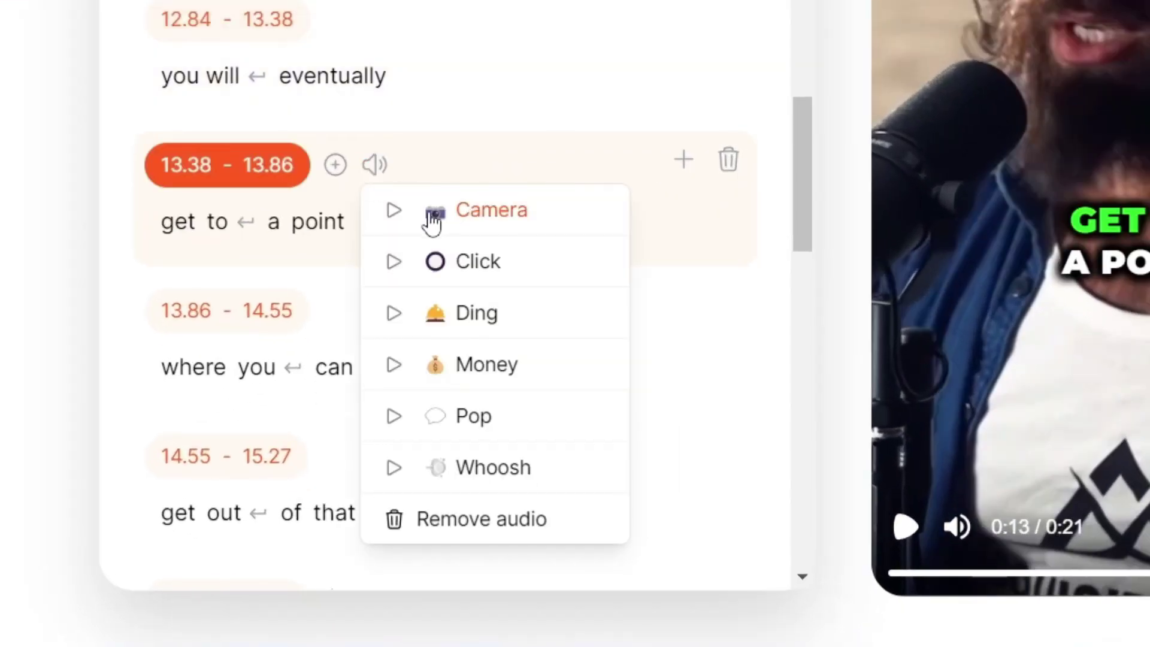
click(393, 210)
click(394, 264)
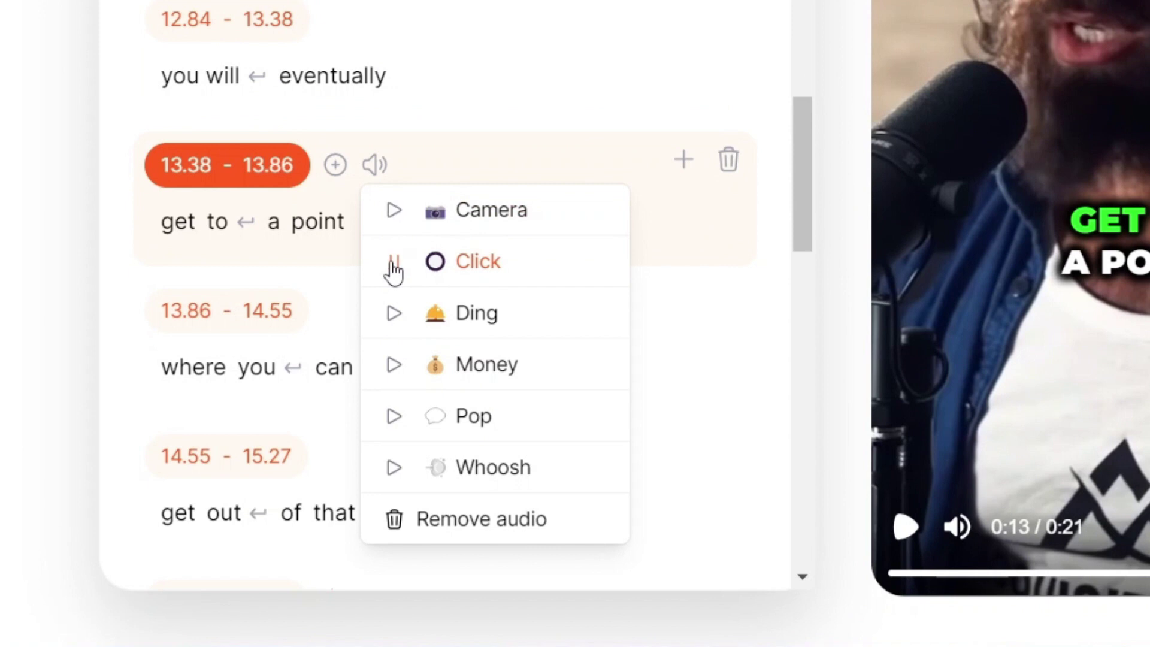
click(392, 311)
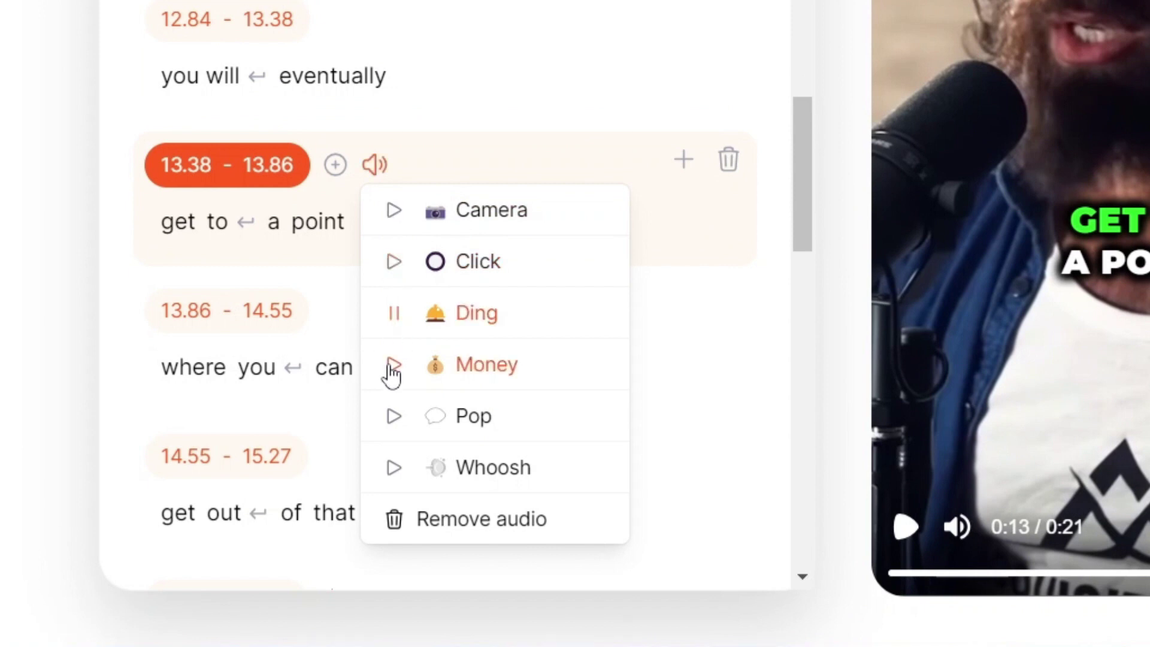
click(393, 467)
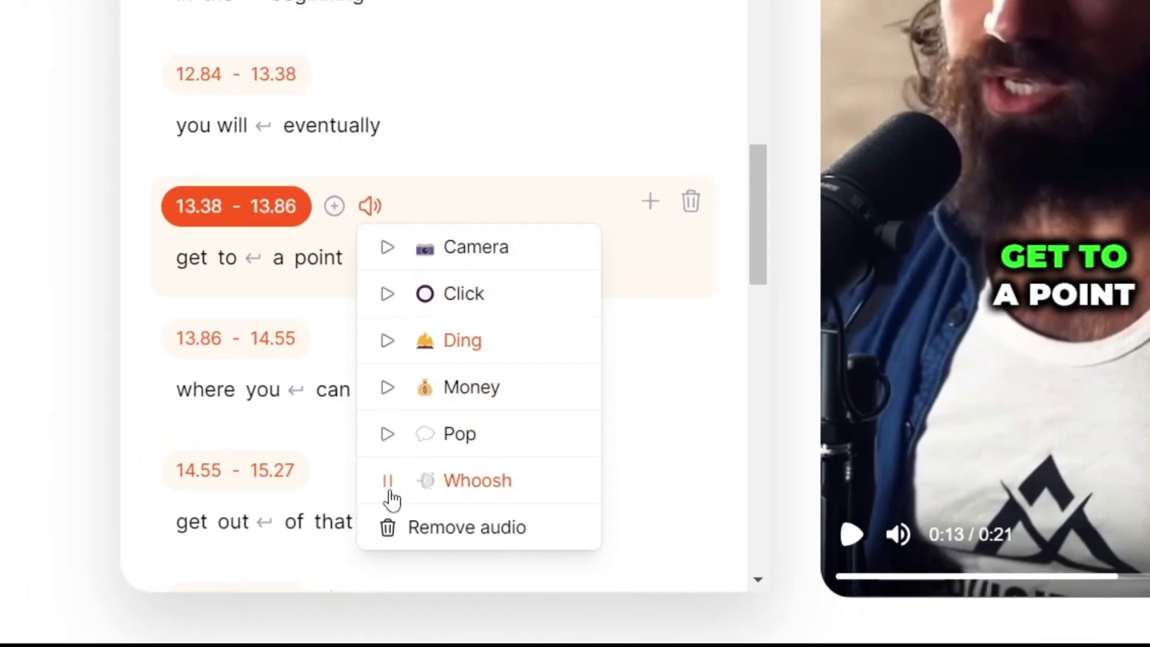
- Add the Ding sound to the opening "Give you the first" caption and play the start of the video to check it
click(325, 230)
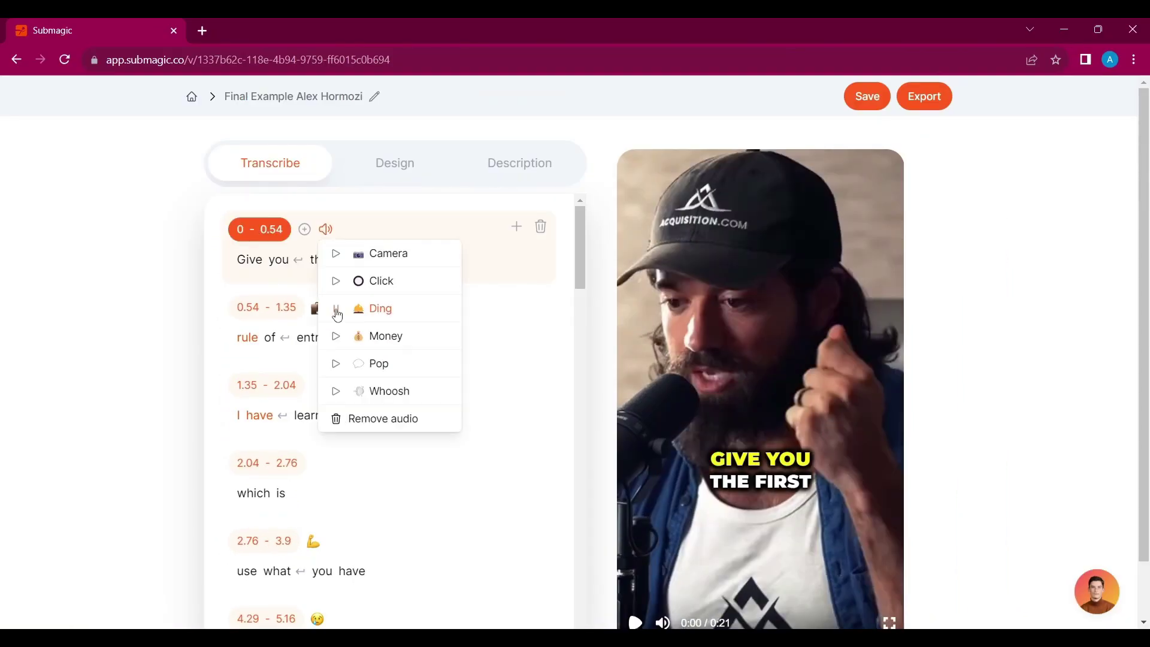
click(377, 311)
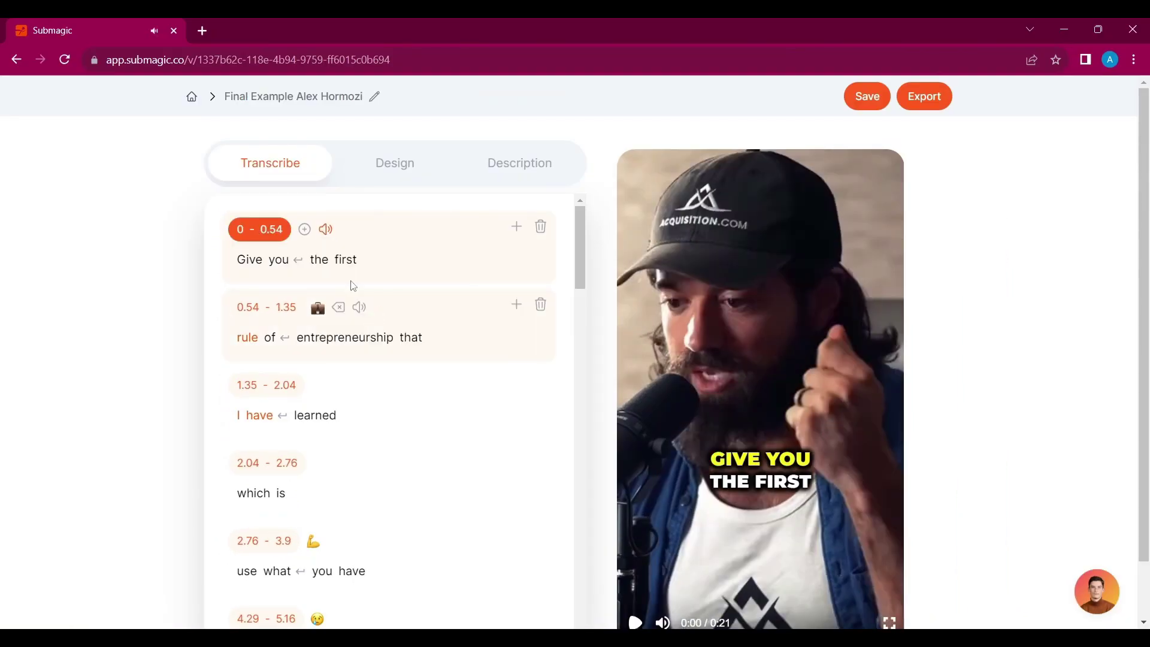
scroll(644, 550, down, 1)
click(635, 560)
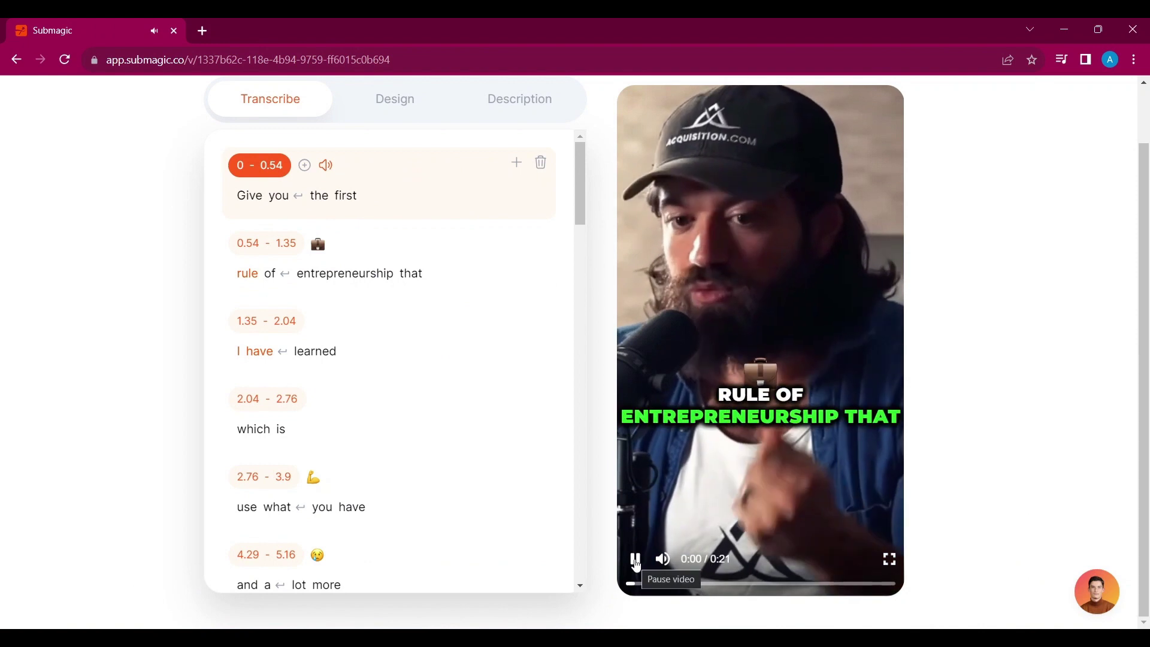
click(635, 561)
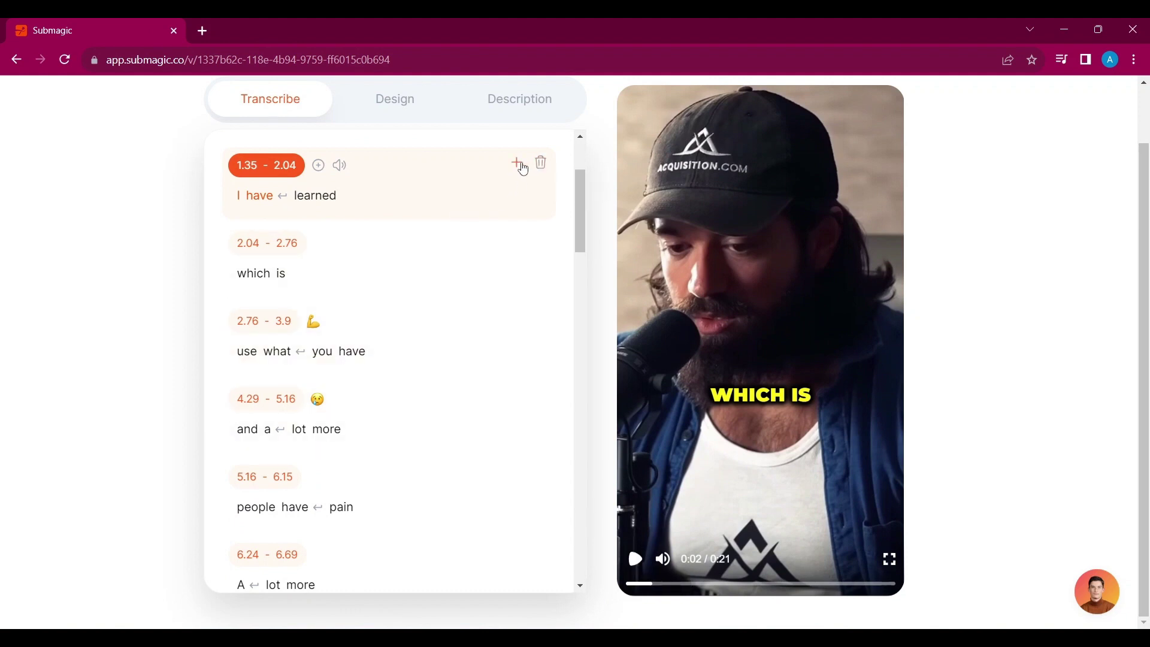
- Insert an empty caption after the "I have learned" caption
click(517, 163)
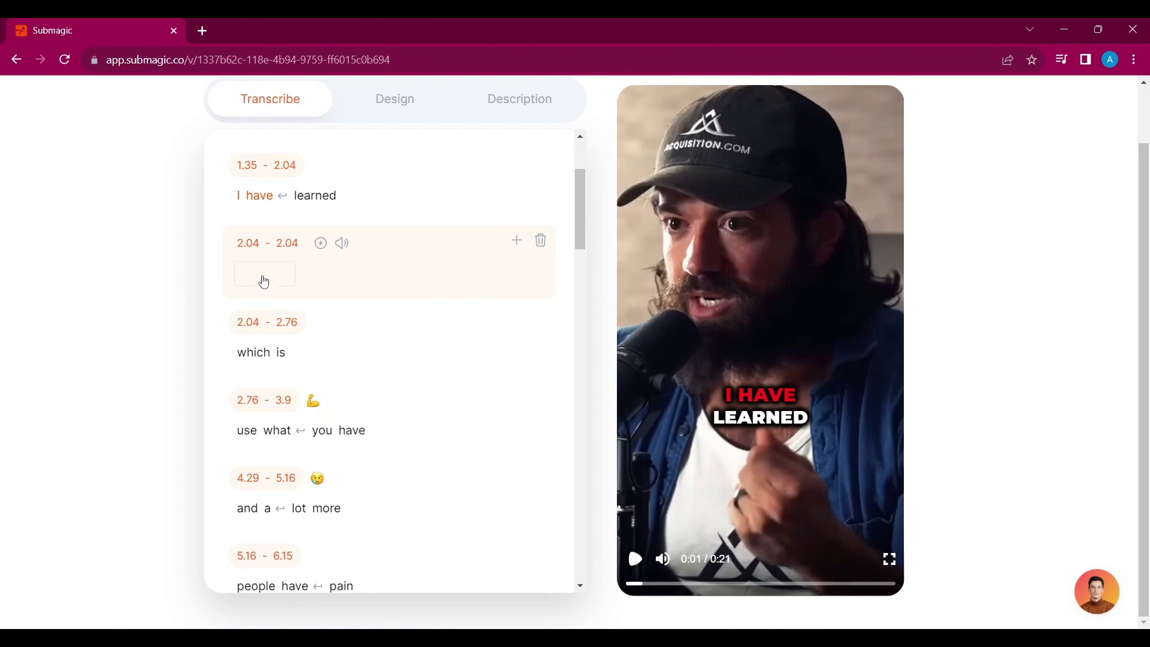
- Compare the David, Devin, Beast, Ali and Iman caption themes in the design settings and apply Hormozi 1
scroll(264, 282, up, 3)
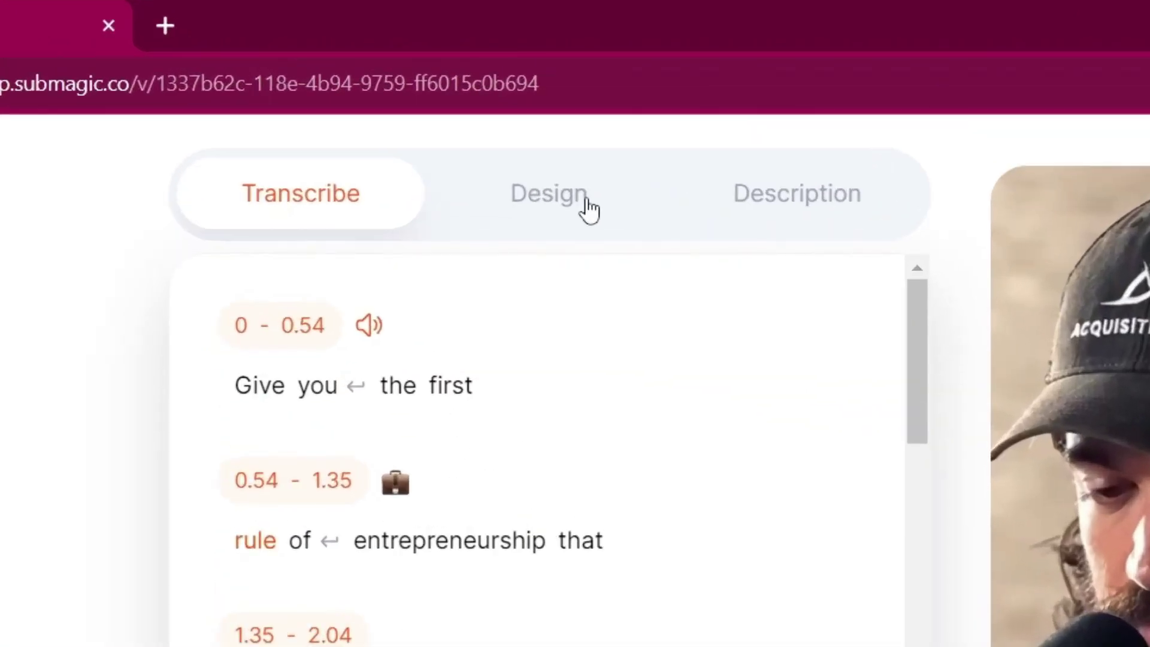
click(589, 206)
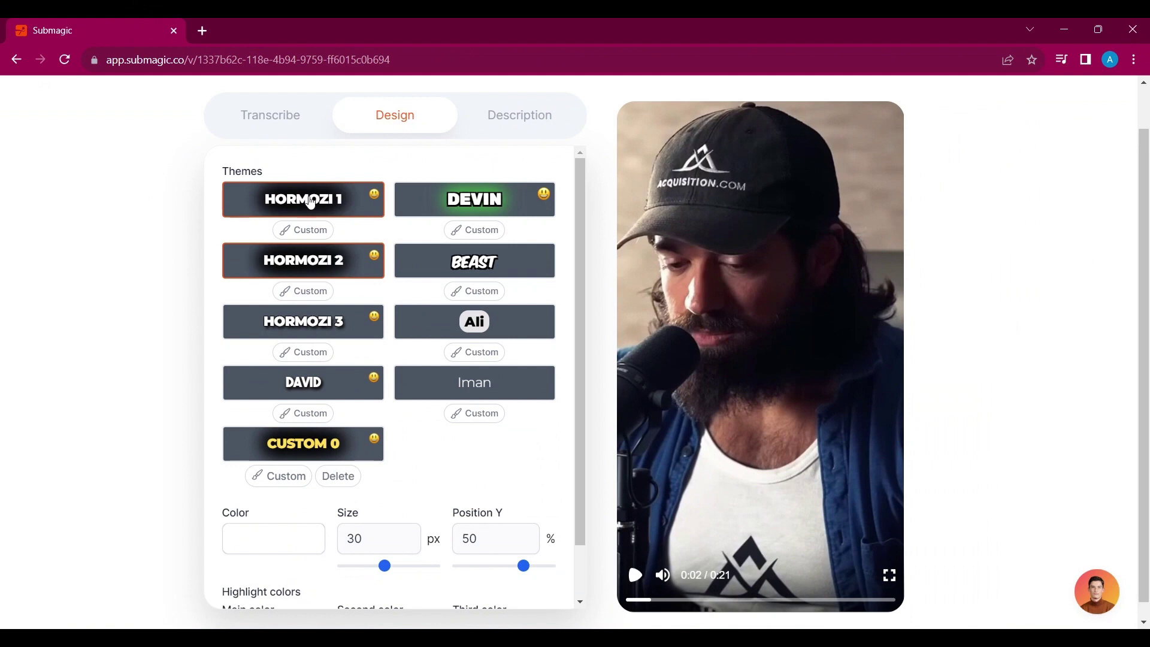
click(287, 384)
click(458, 211)
click(459, 264)
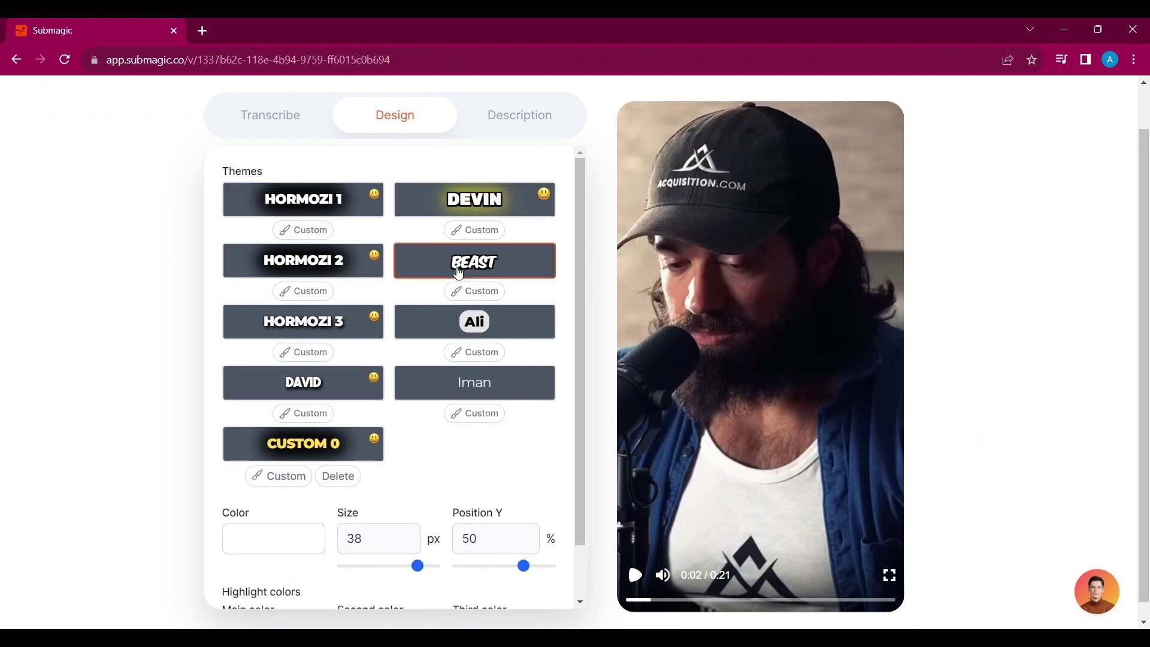
click(450, 325)
click(446, 391)
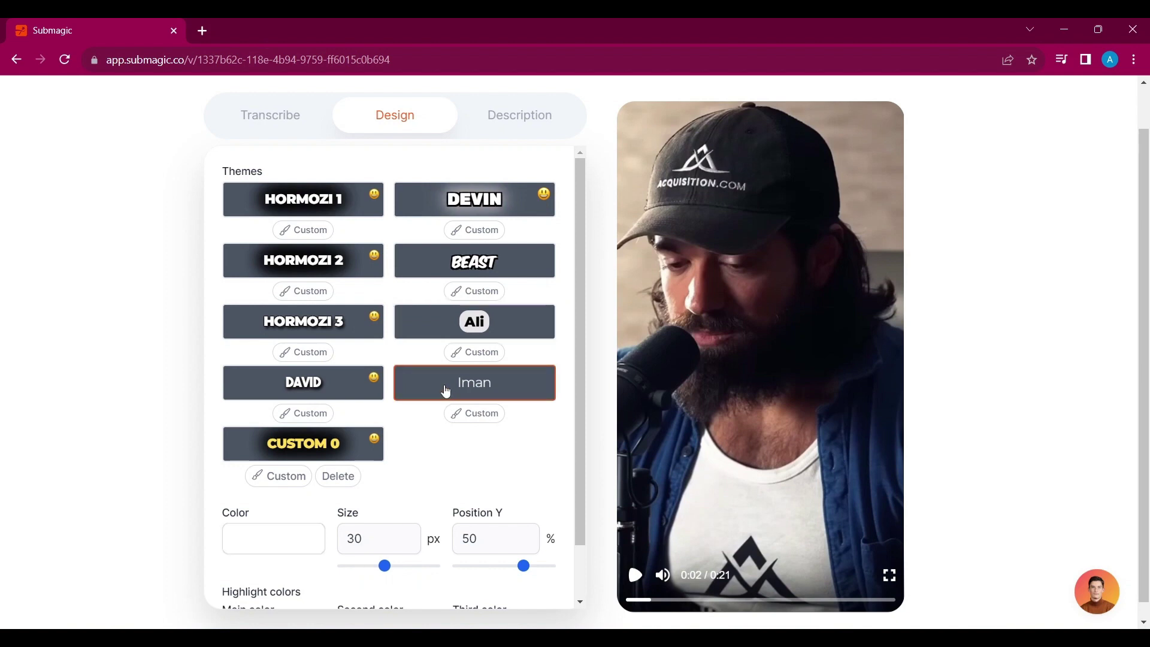
click(445, 324)
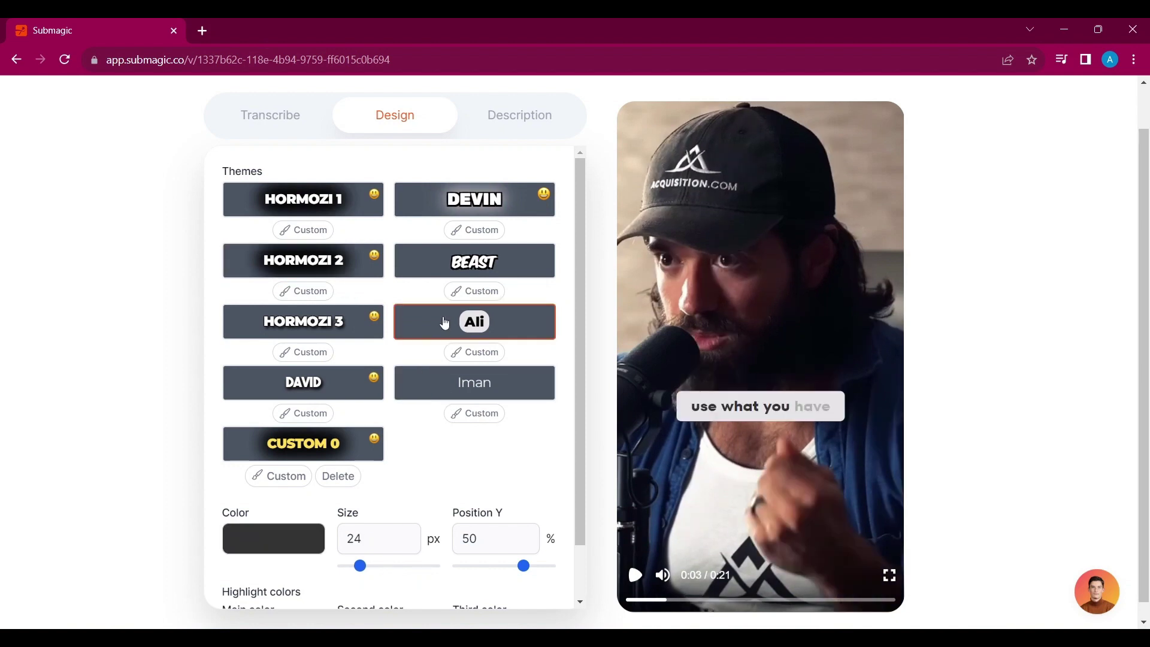
click(469, 269)
click(303, 199)
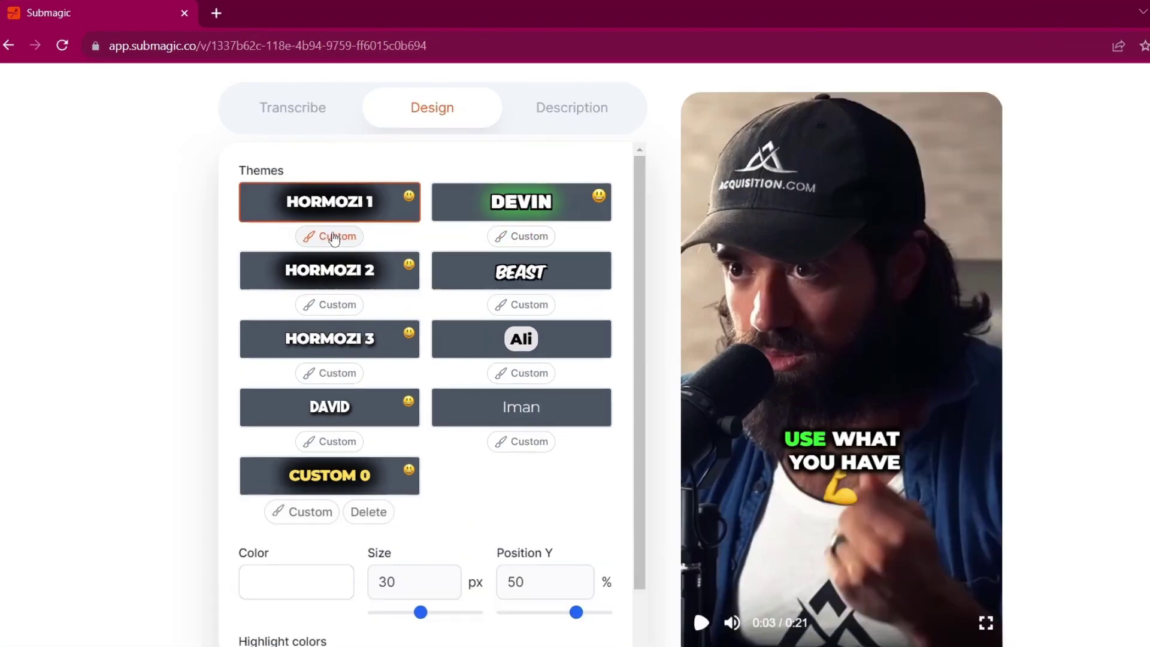
- Start a custom theme from Hormozi 1 and set its font to Roboto in Heavy weight, trying Normal weight as well
click(305, 231)
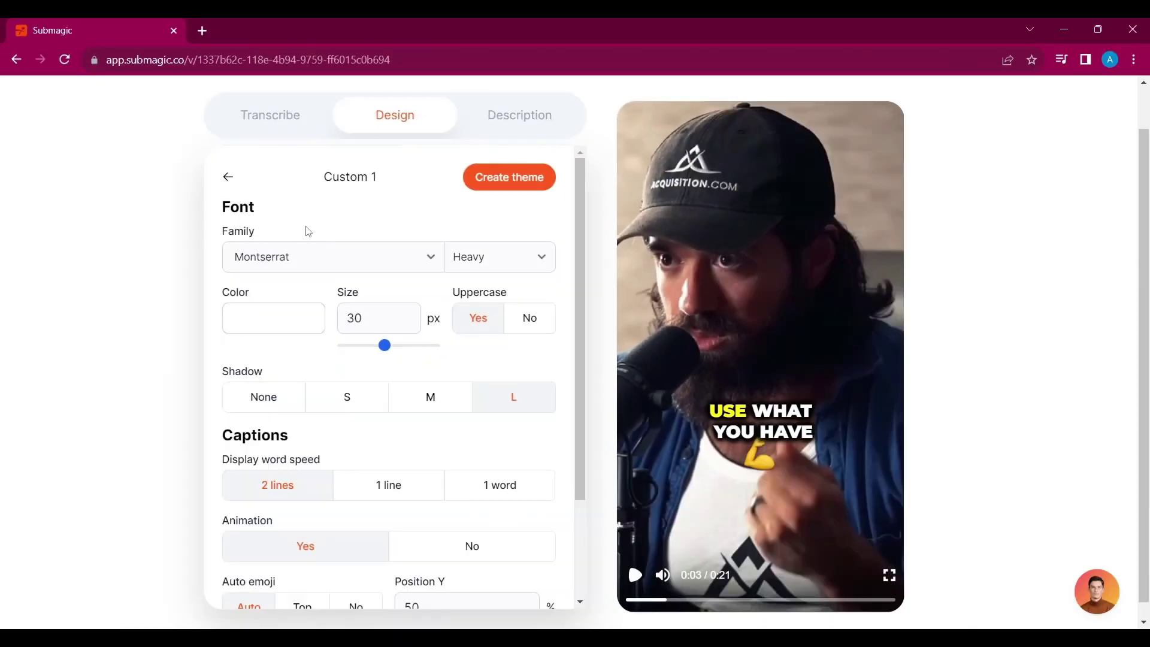
click(308, 258)
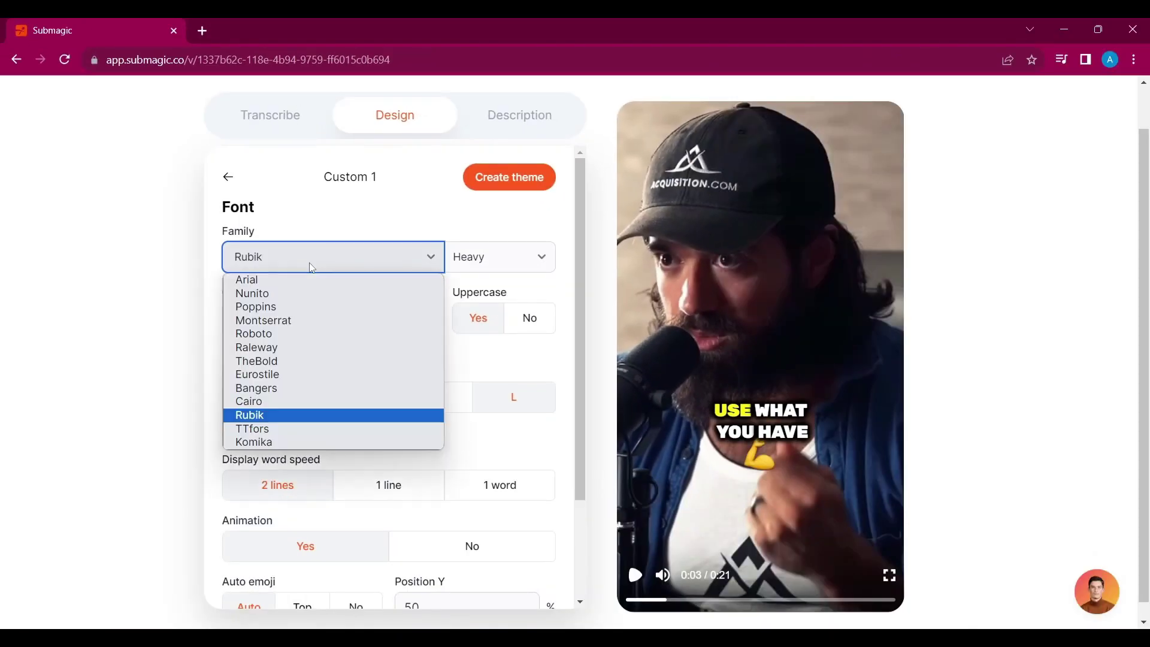
click(281, 343)
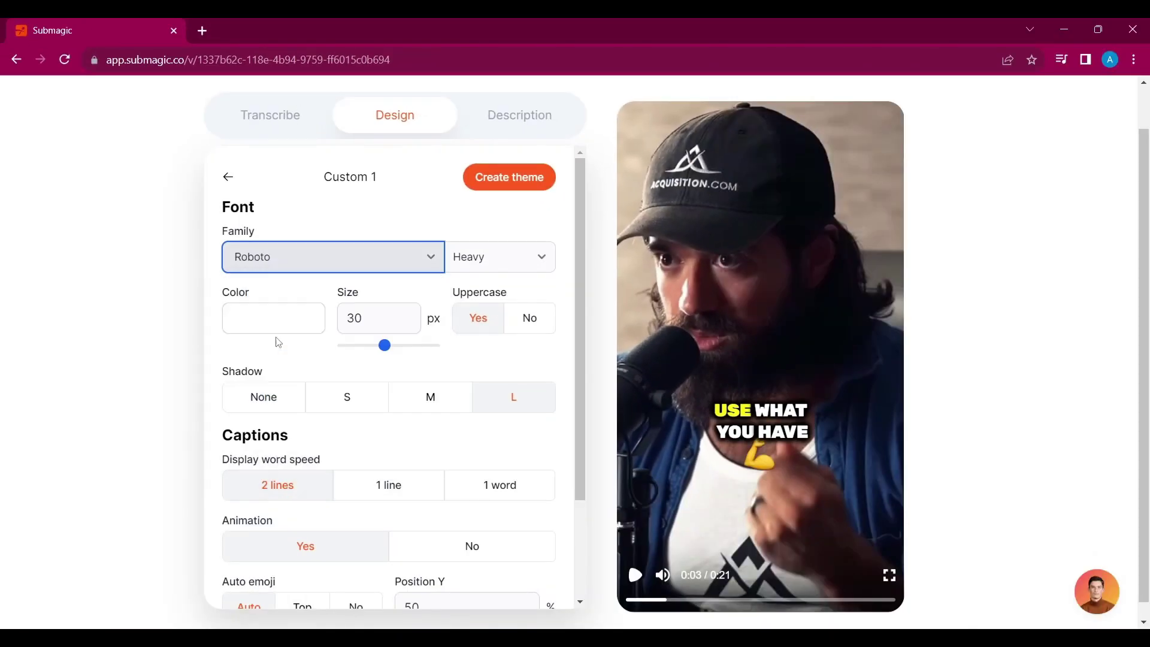
click(487, 258)
click(482, 293)
click(484, 259)
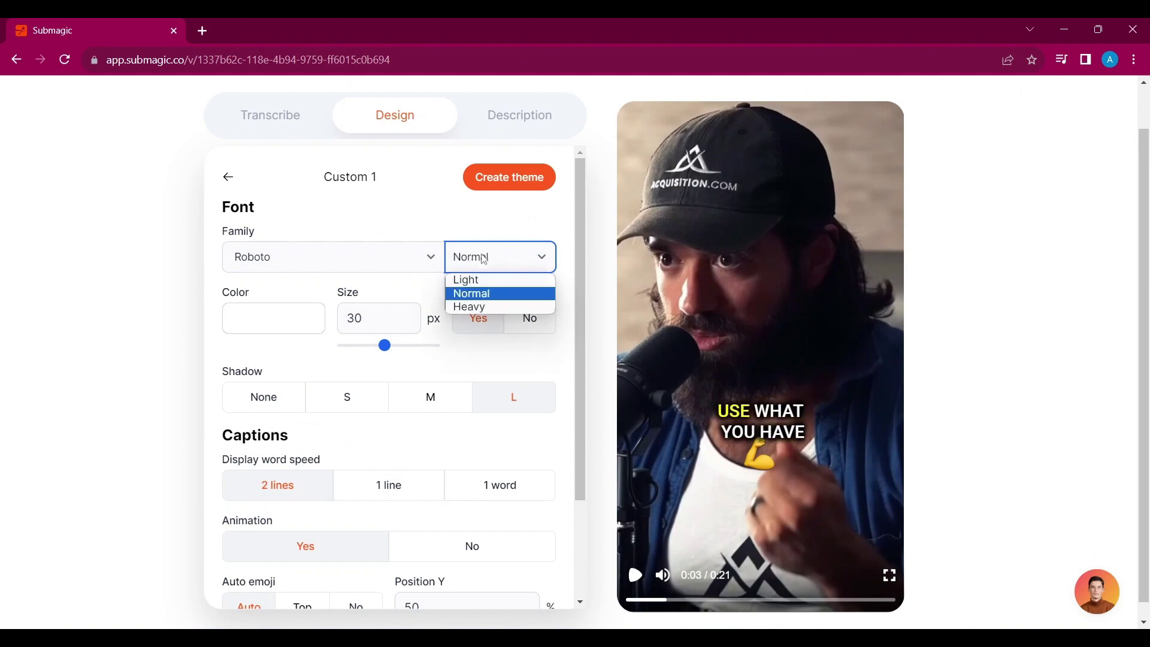
click(494, 306)
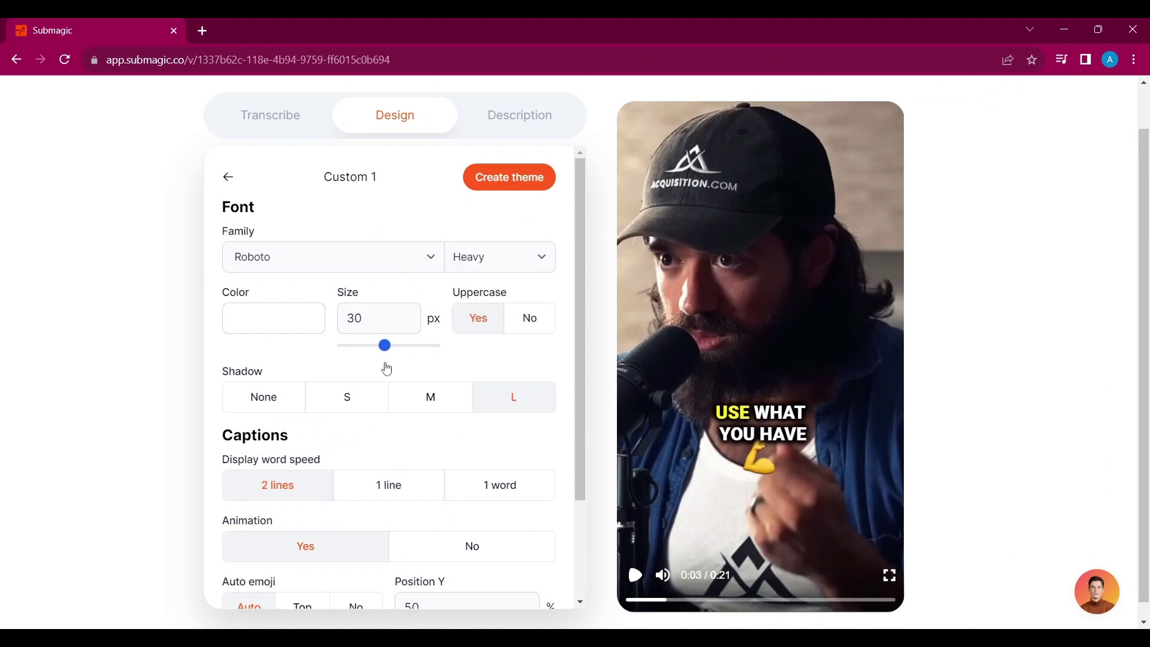
- Set the theme's font size to 34 px and try uppercase off before switching it back on
mouse_move(387, 368)
mouse_down()
mouse_move(375, 368)
mouse_move(405, 365)
mouse_up()
click(530, 318)
click(480, 321)
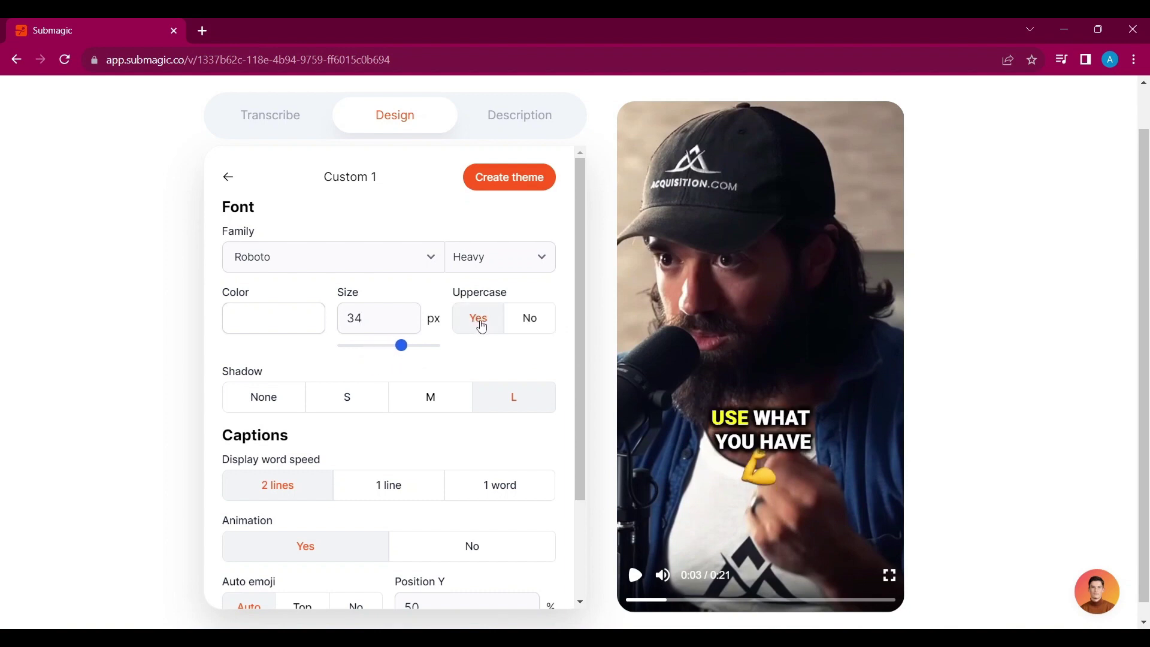
- Try the None, S and M text shadows and return the shadow to L
scroll(282, 388, down, 1)
click(282, 388)
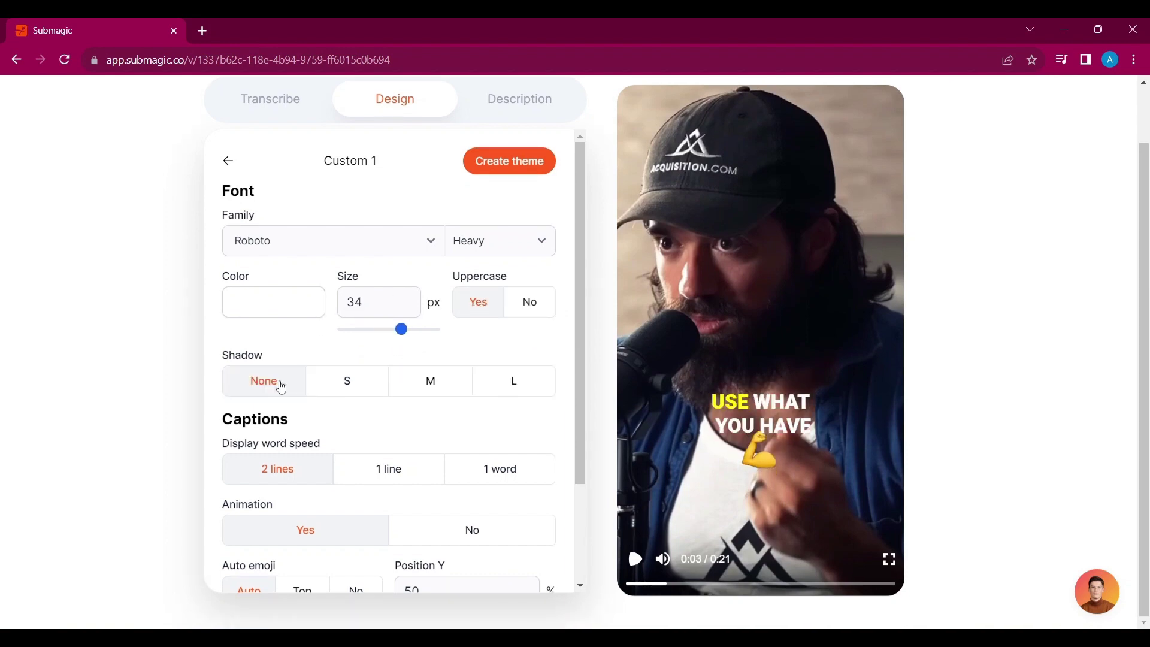
click(366, 385)
click(431, 381)
click(527, 382)
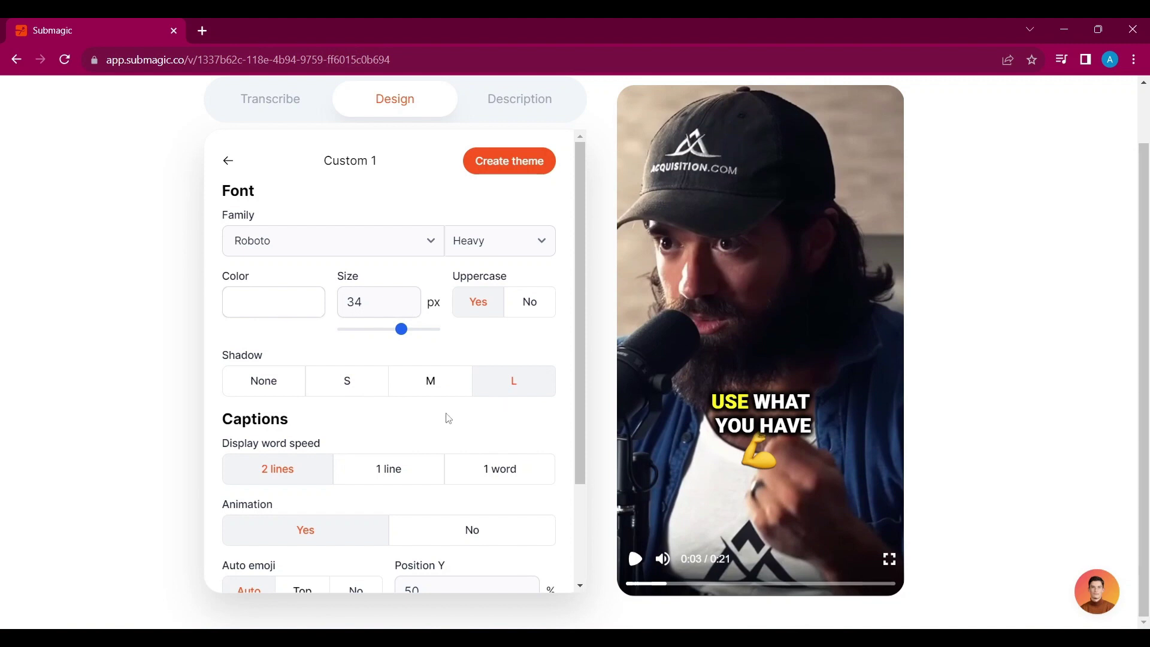
- Try the 1 line and 1 word caption display speeds and go back to 2 lines
click(367, 478)
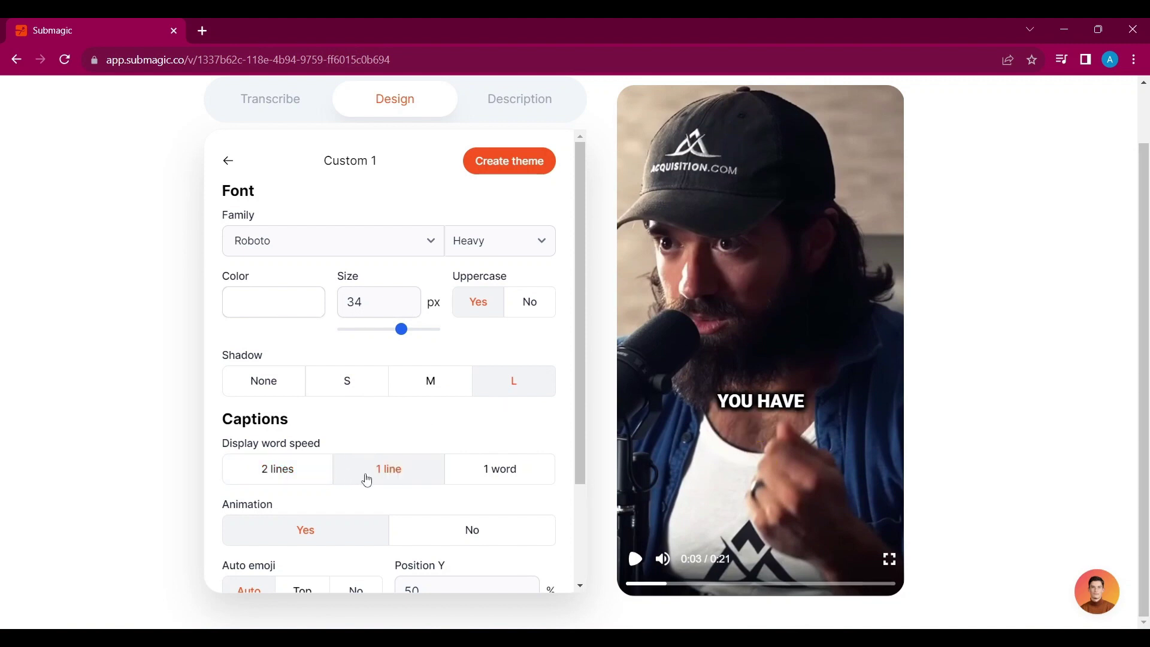
click(502, 473)
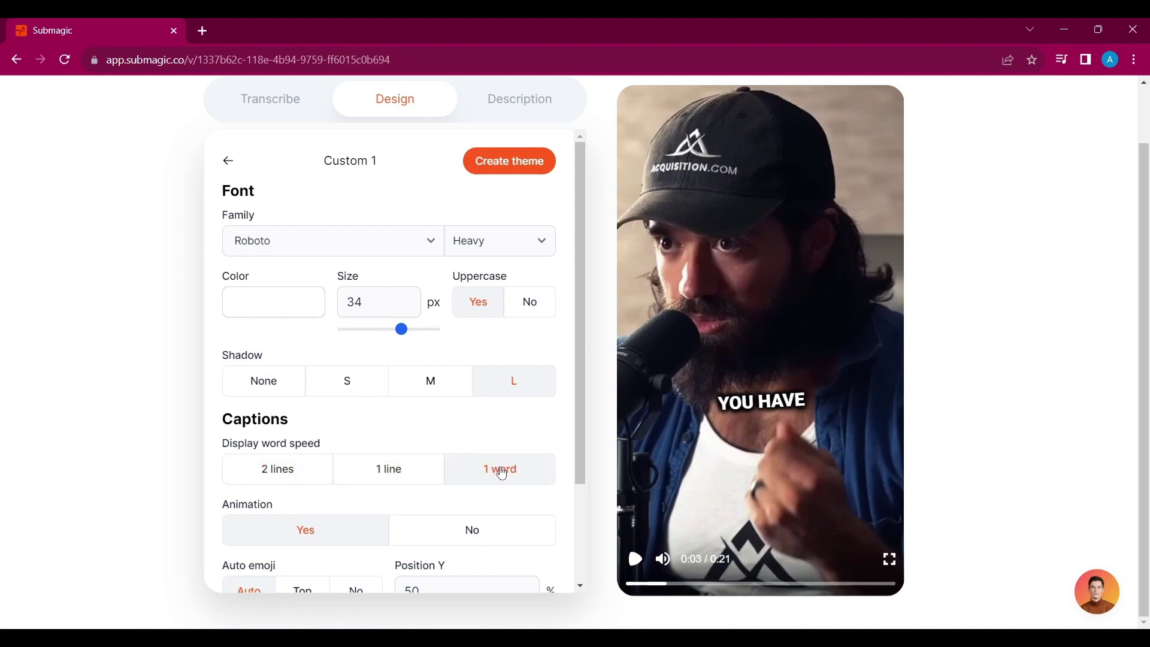
click(267, 458)
- Try the captions with animation off and switch the animation back on
scroll(360, 444, down, 2)
click(441, 419)
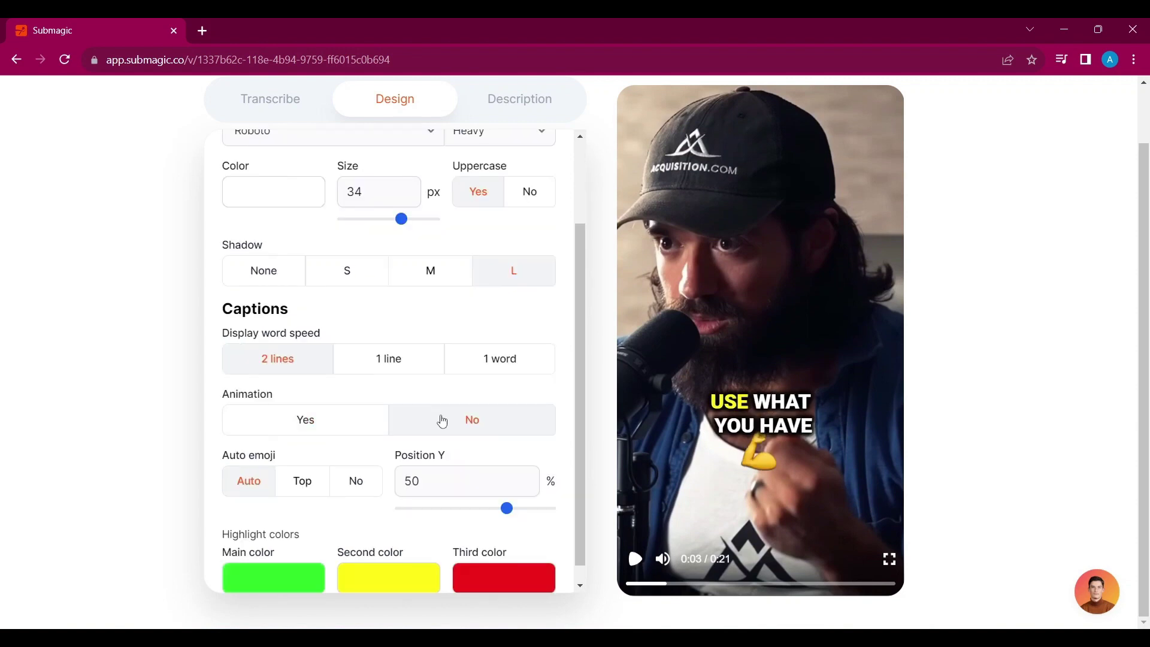
click(325, 417)
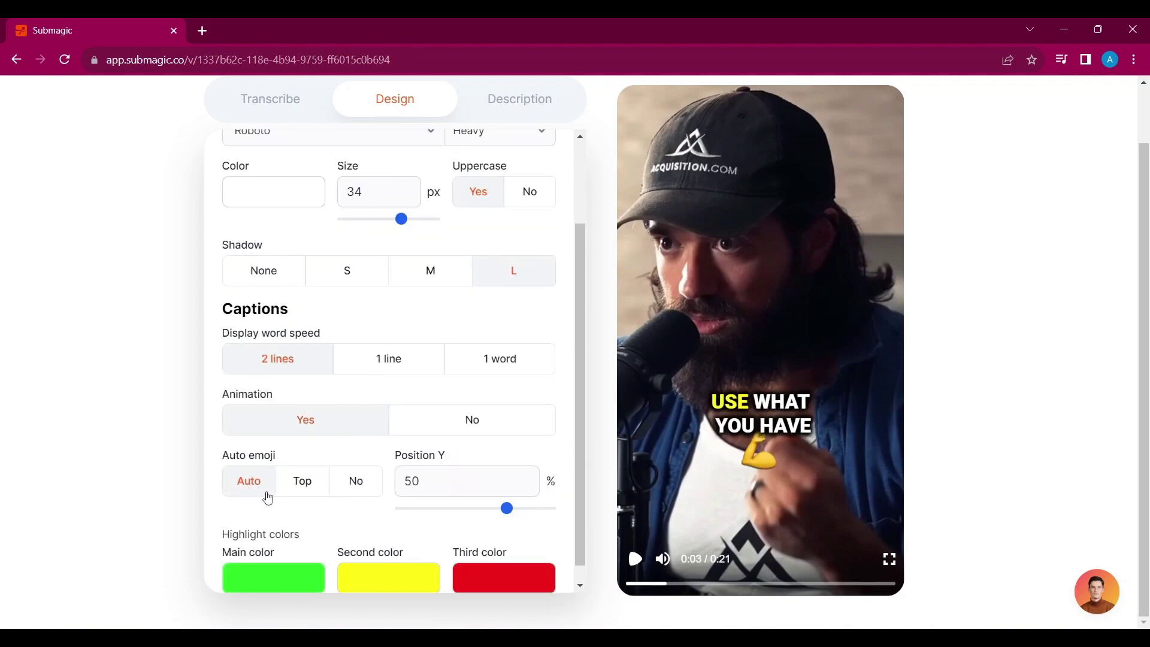
- Try the Top placement for auto emoji, set auto emoji to No, and set the captions' vertical position to 51%
click(296, 493)
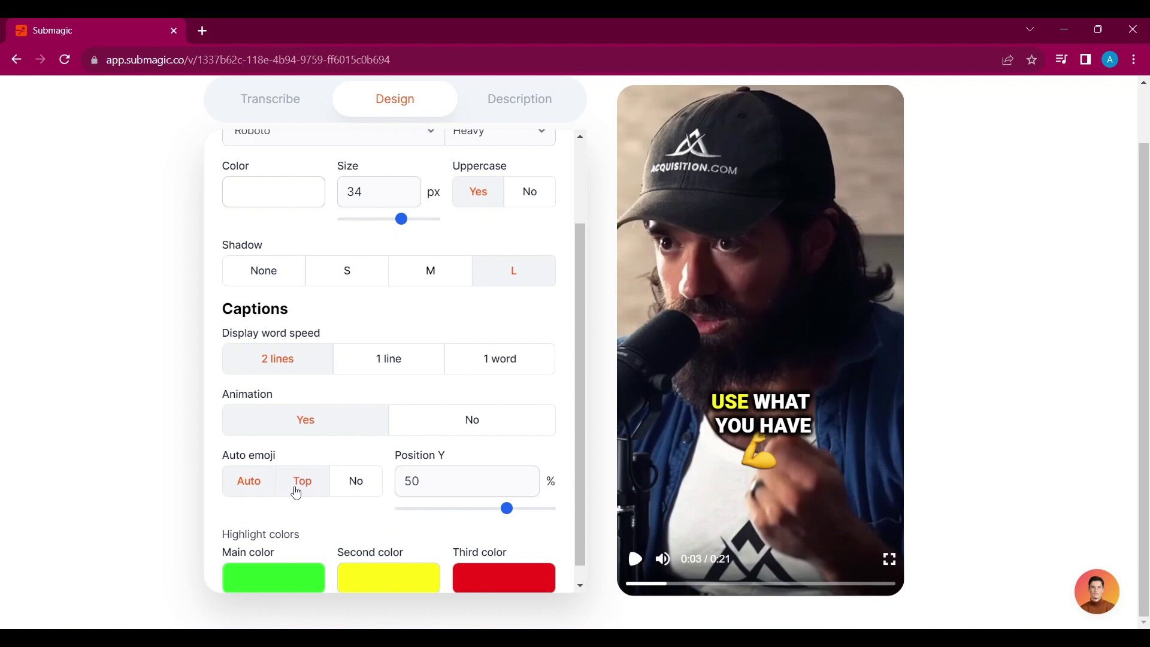
click(357, 488)
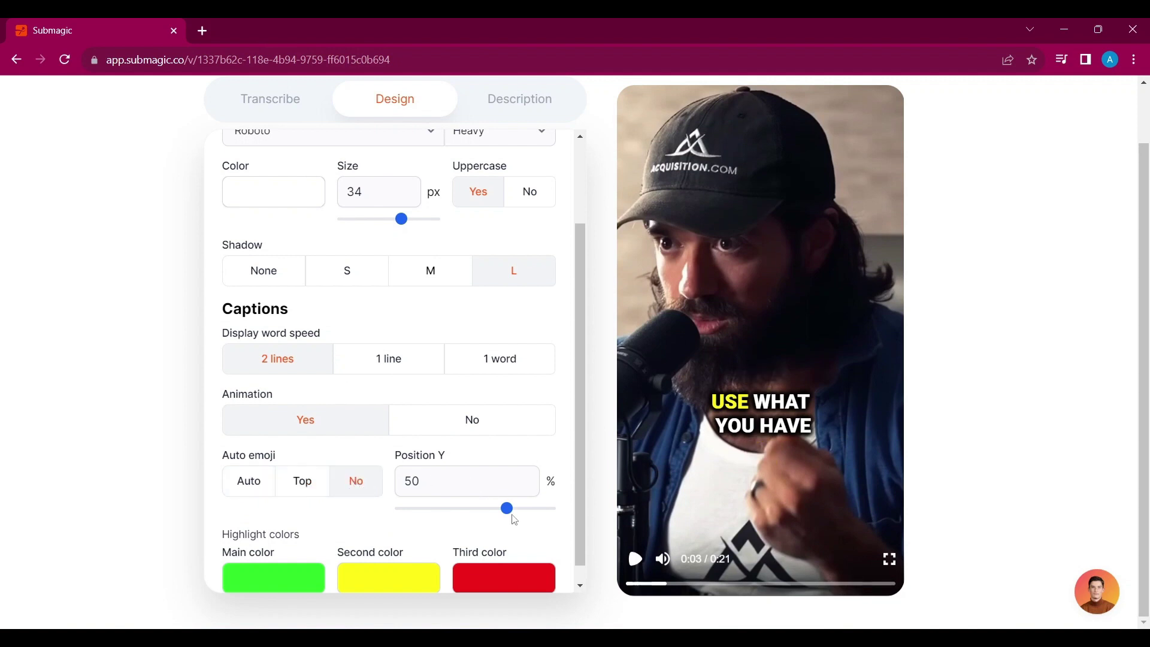
mouse_move(508, 516)
mouse_down()
mouse_move(478, 511)
mouse_move(514, 514)
mouse_move(462, 527)
mouse_move(512, 522)
mouse_up()
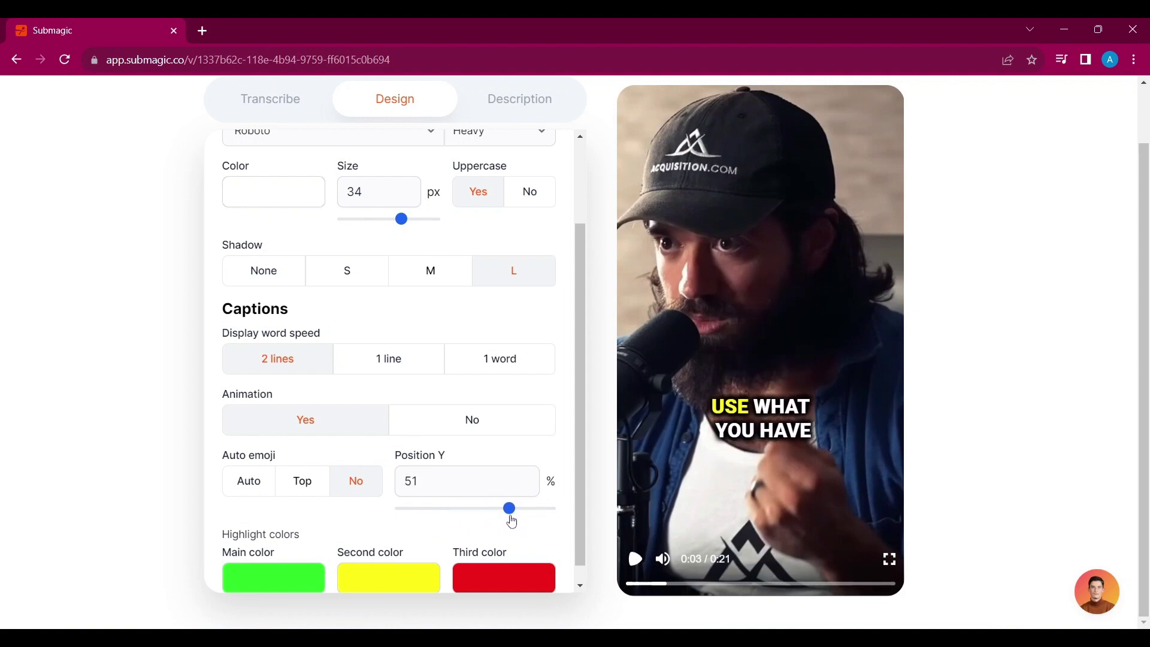
- Set the second highlight color to blue and create the Custom 1 caption theme
scroll(514, 521, down, 1)
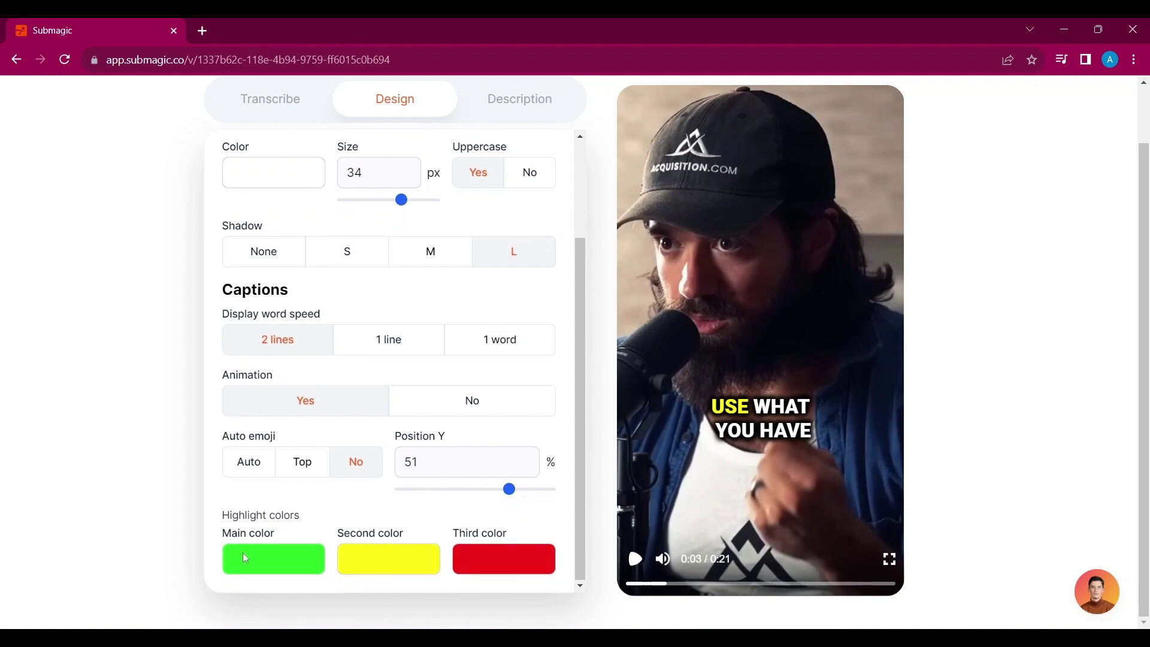
click(396, 558)
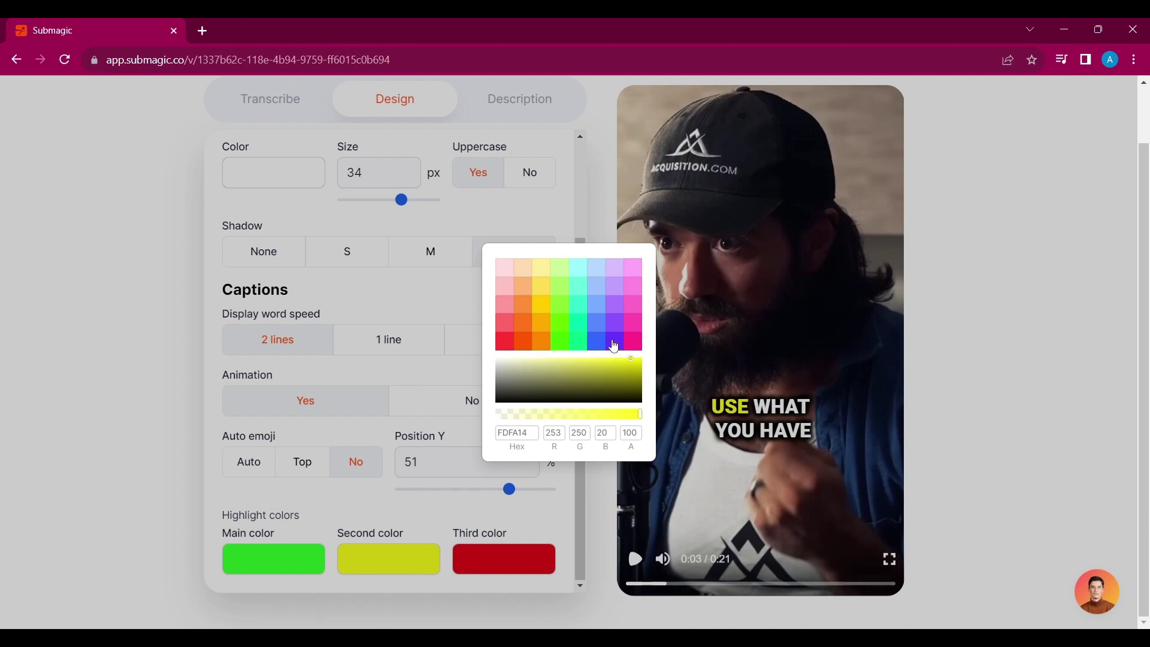
click(613, 346)
click(532, 516)
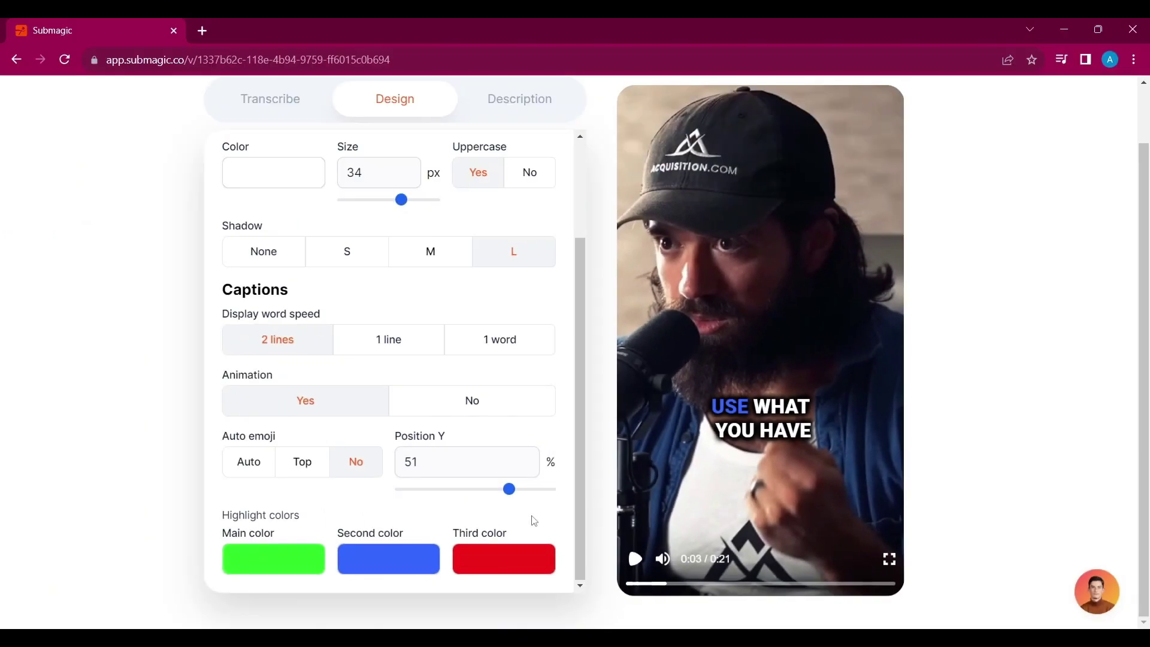
scroll(132, 519, up, 2)
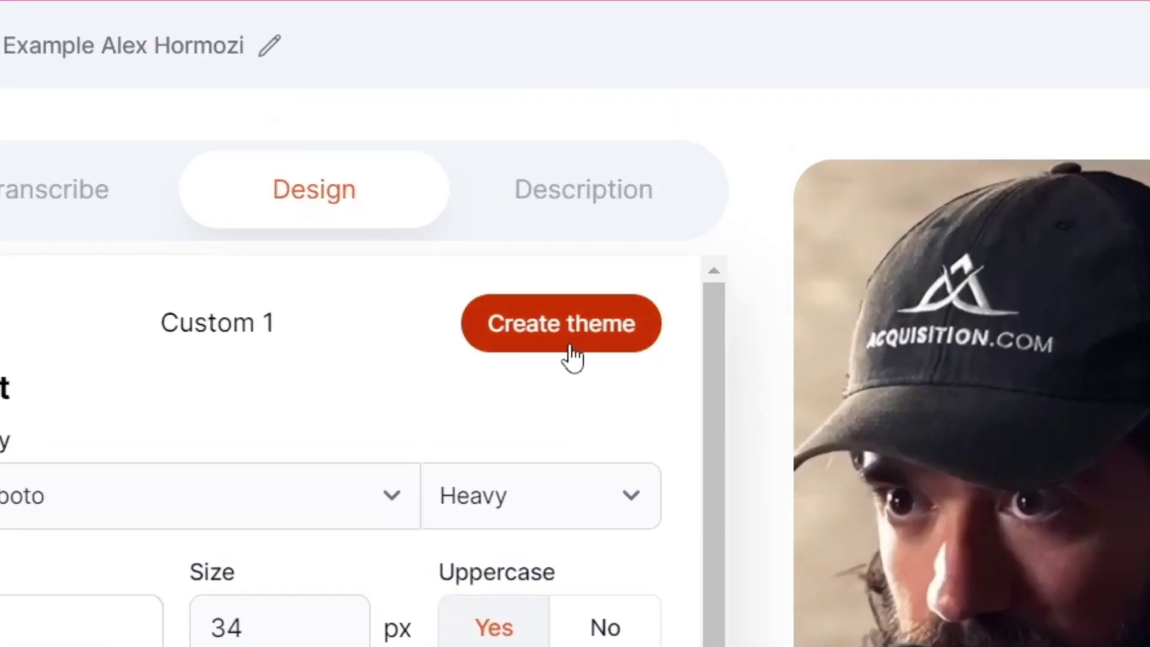
click(521, 265)
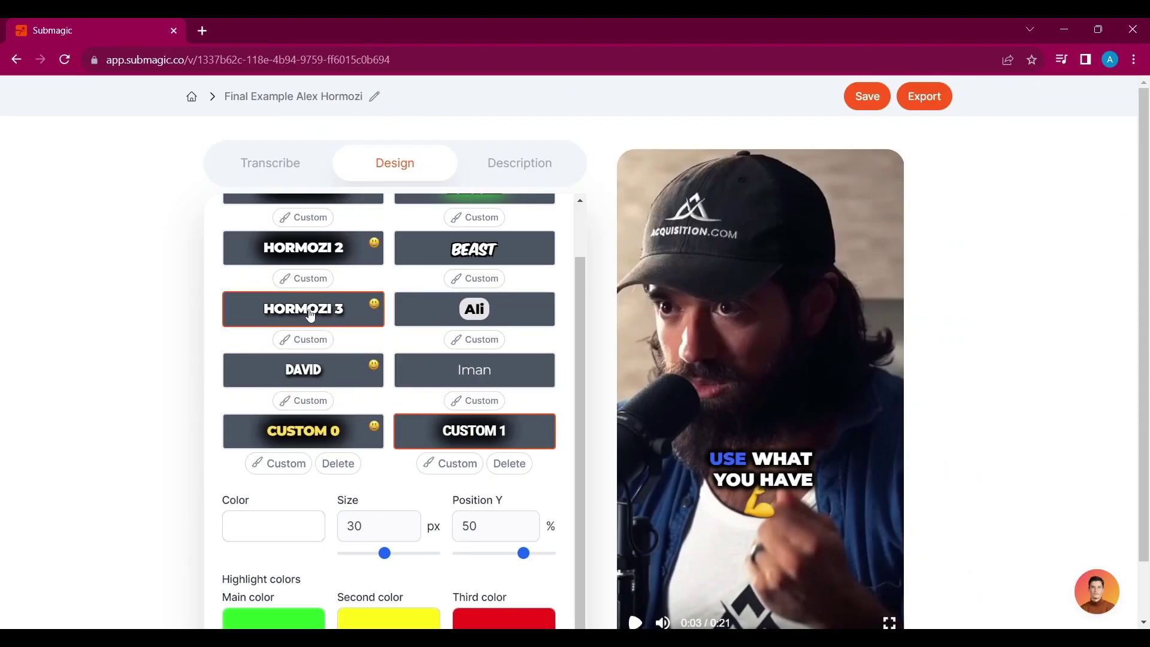
- Apply the Hormozi 3 theme with a 38 px text size and a vertical position of 45%
click(309, 316)
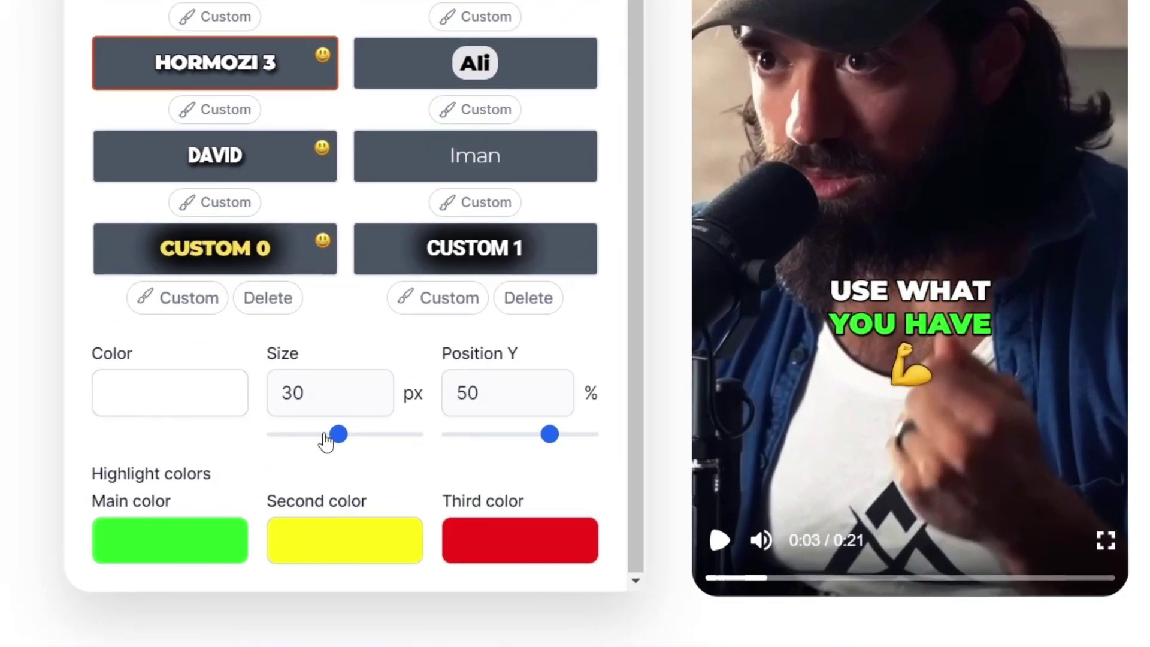
drag(337, 436, 390, 442)
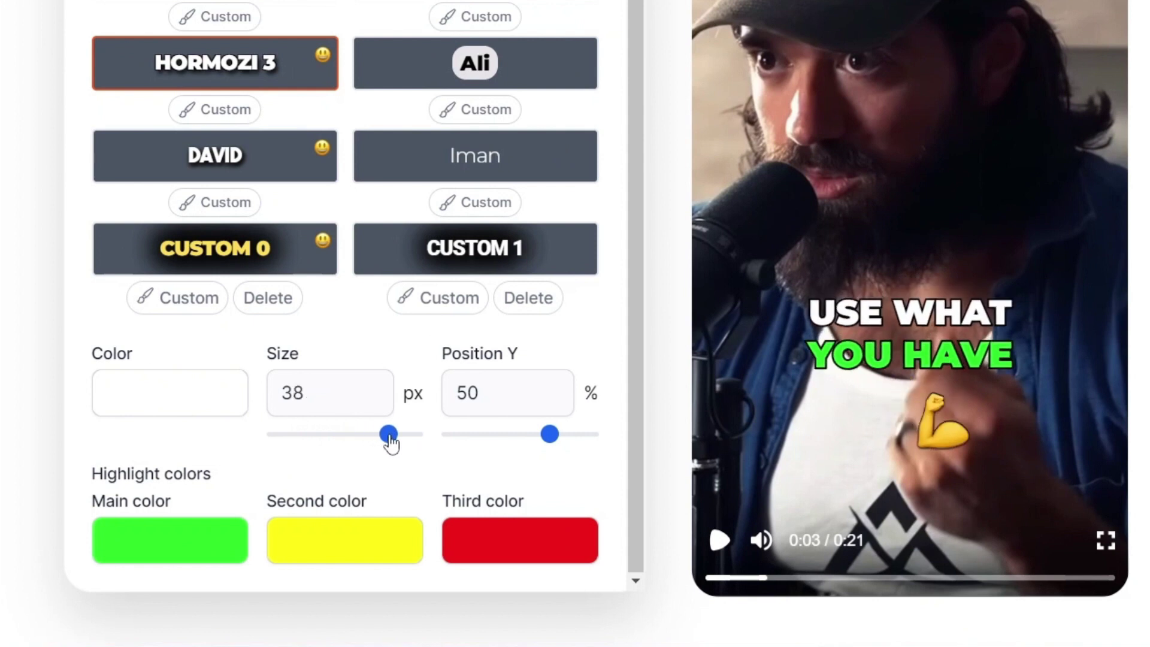
mouse_move(555, 442)
mouse_down()
mouse_move(502, 451)
mouse_move(581, 449)
mouse_move(542, 455)
mouse_up()
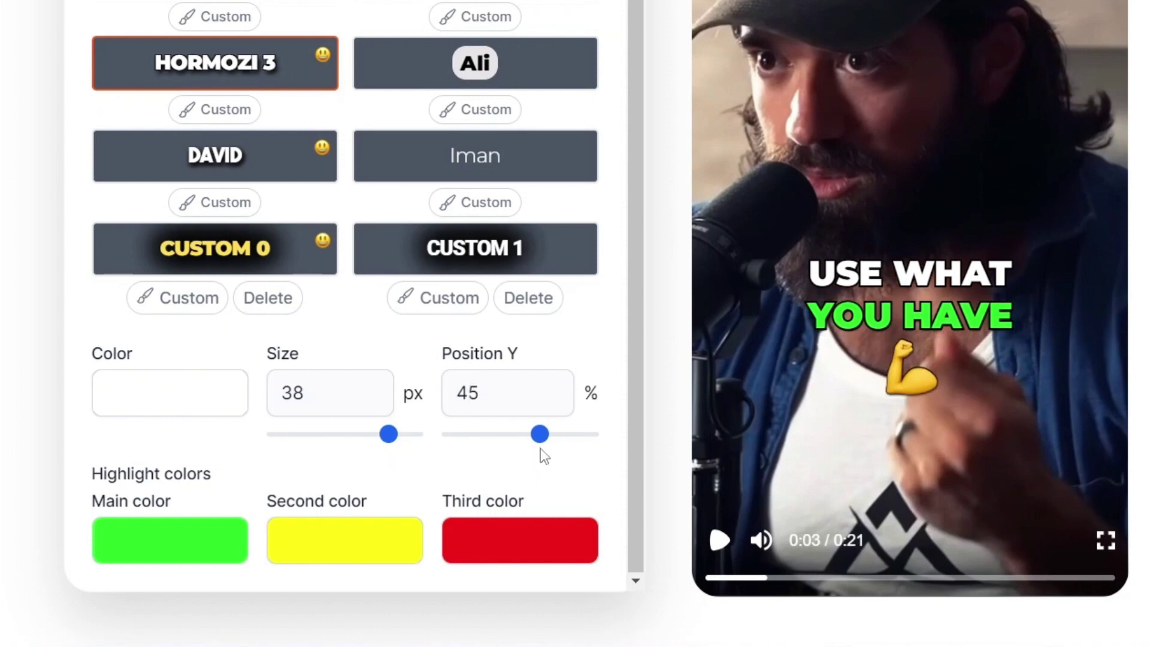
- Set the main highlight color to red and the second to orange (FF8800), and pick a new third highlight color
click(181, 551)
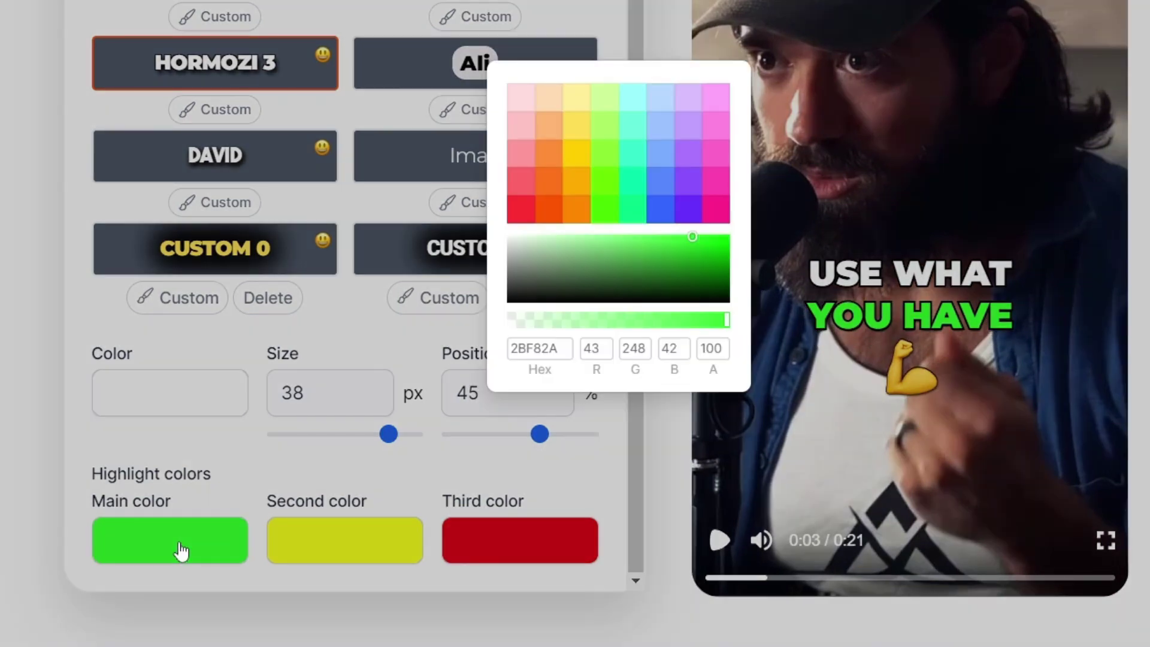
click(519, 219)
click(350, 545)
click(349, 545)
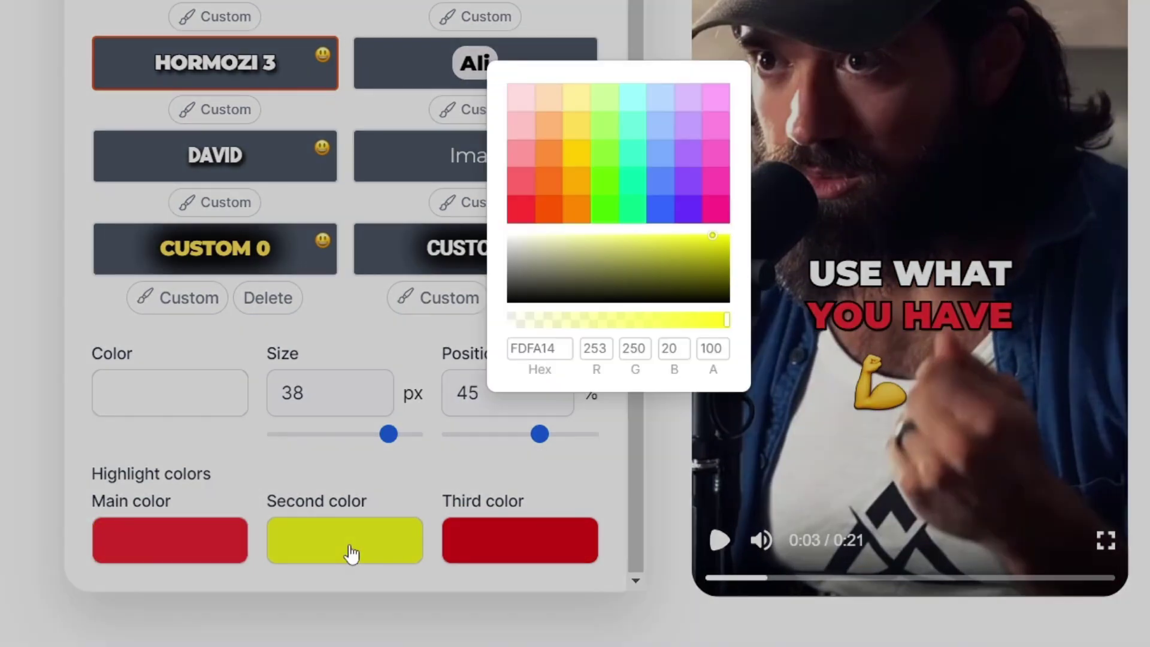
click(583, 221)
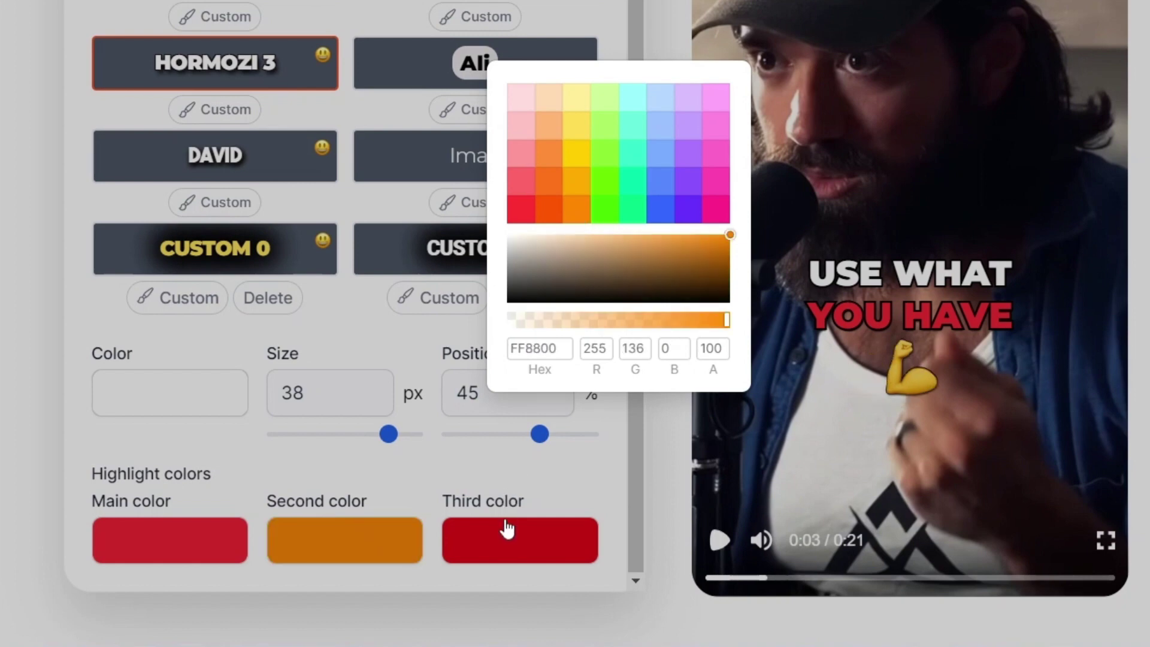
click(519, 538)
click(576, 97)
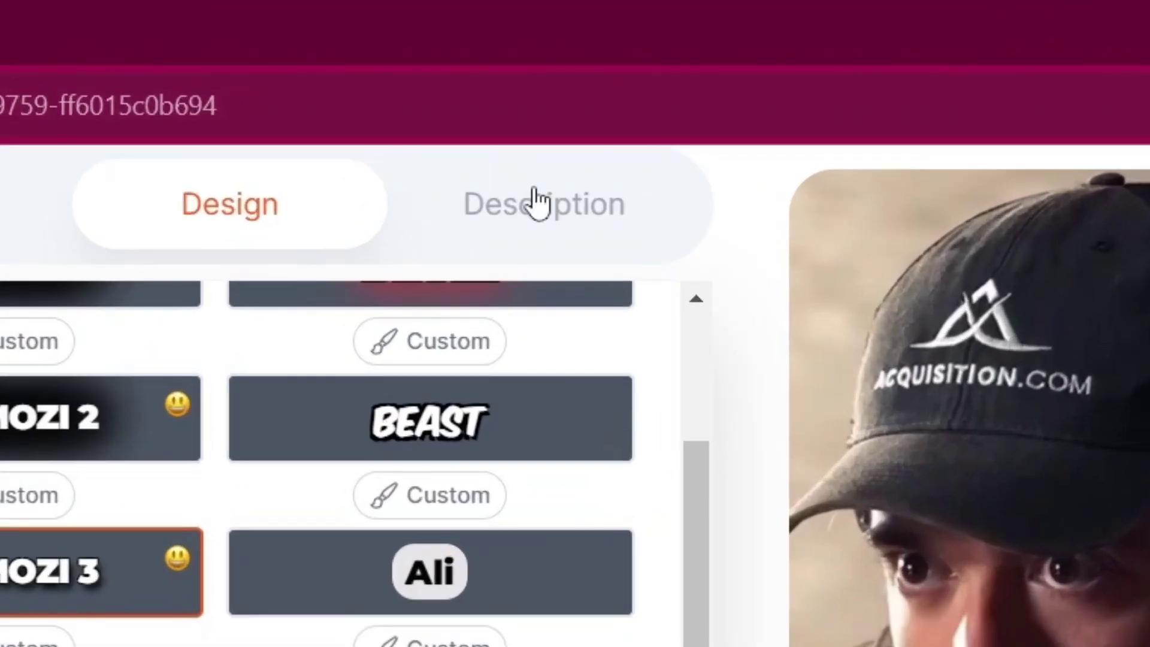
- Open the AI-generated description and hashtags for the video and review them
click(519, 98)
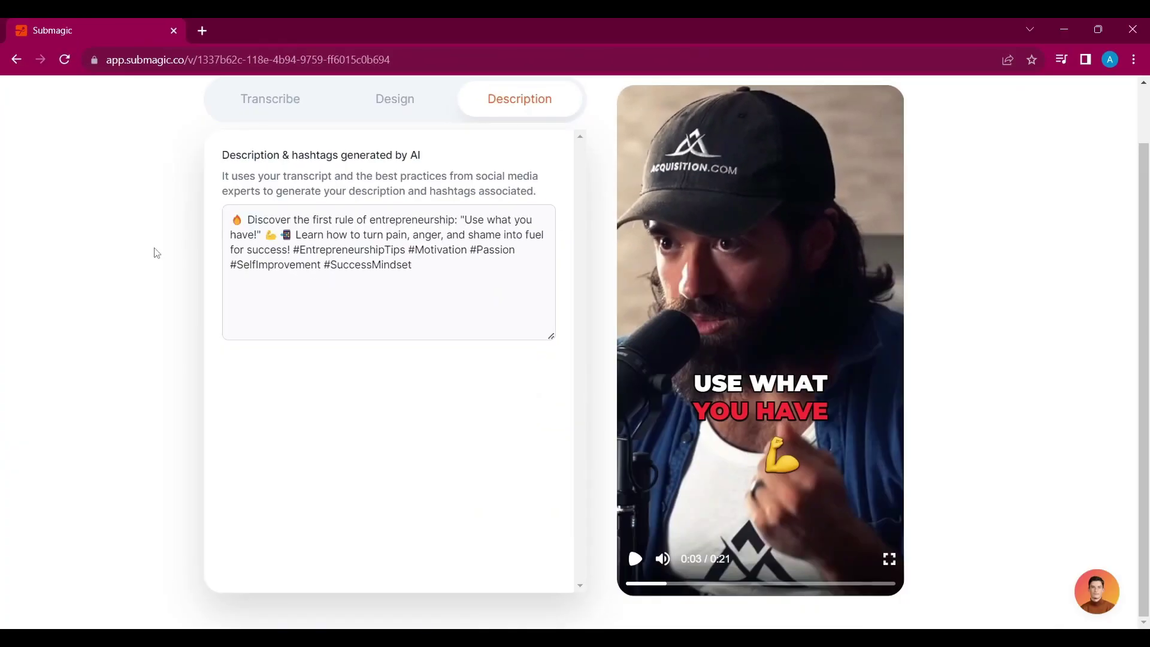
scroll(156, 253, up, 1)
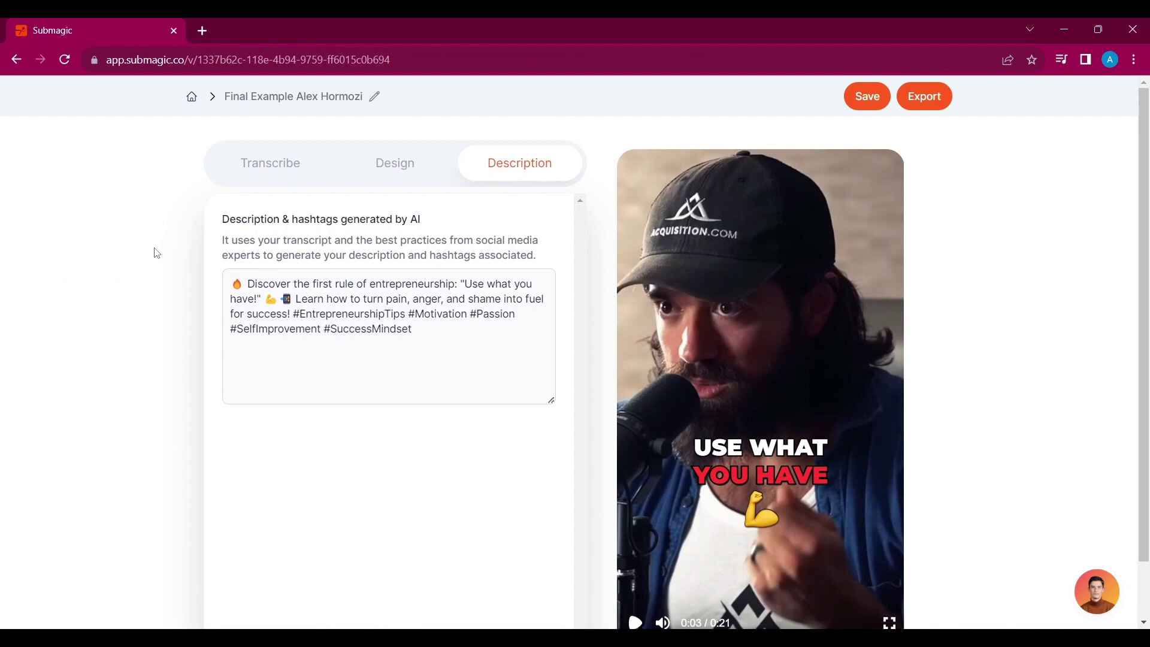
scroll(950, 210, down, 1)
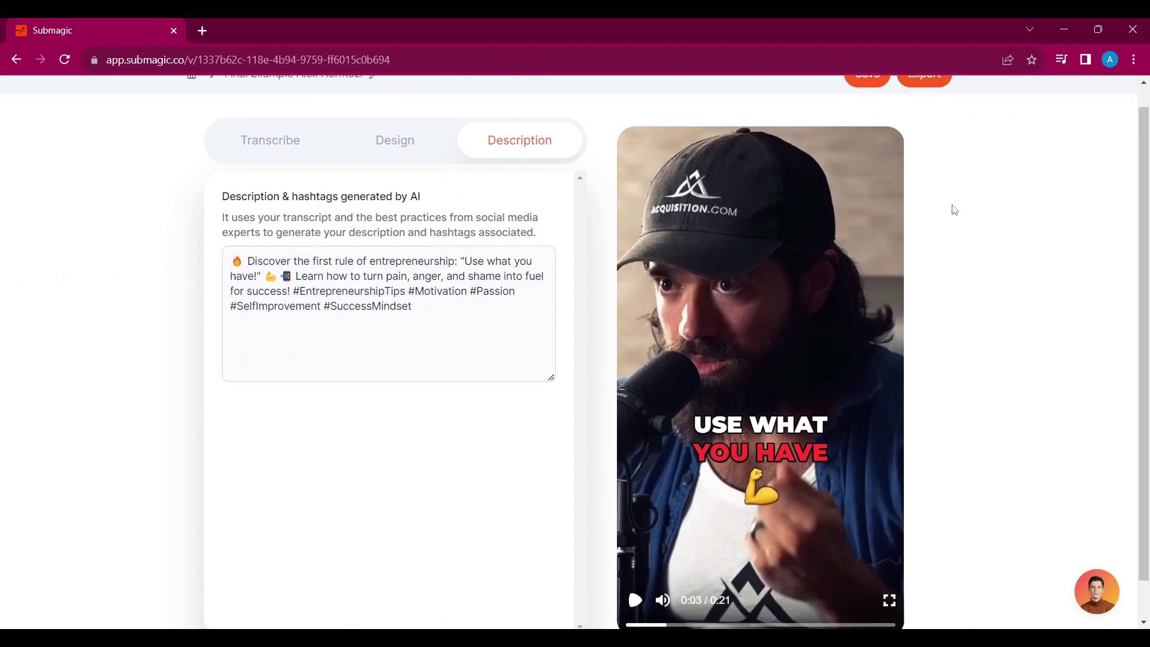
- Save the project and open the export options for the video
scroll(950, 211, up, 1)
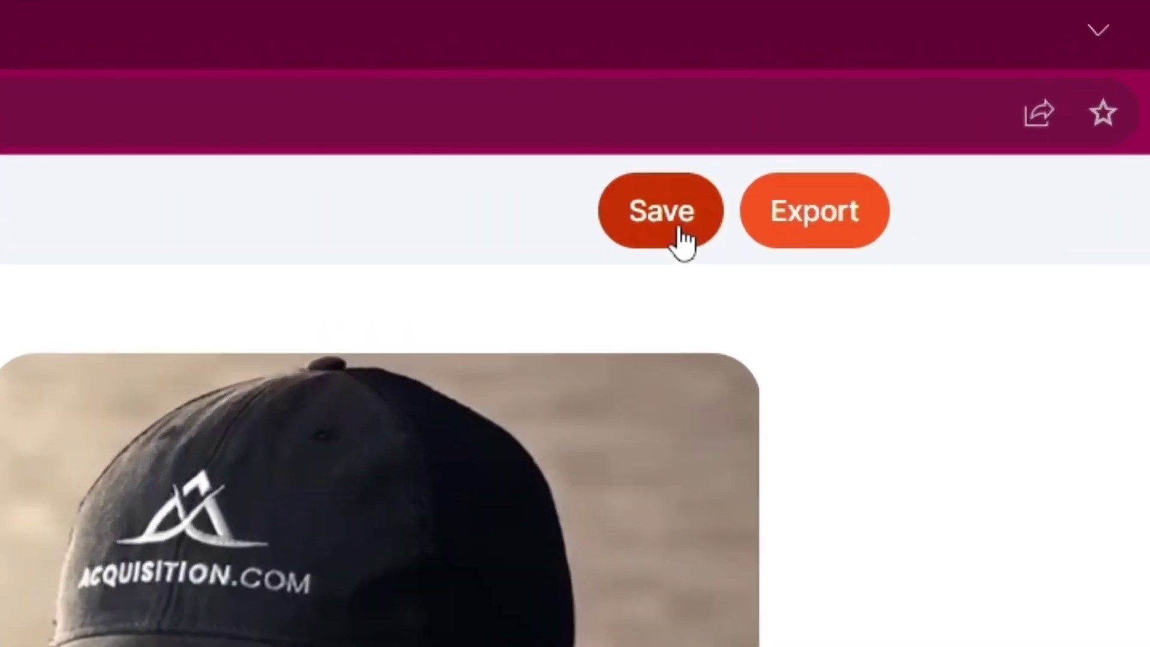
click(851, 115)
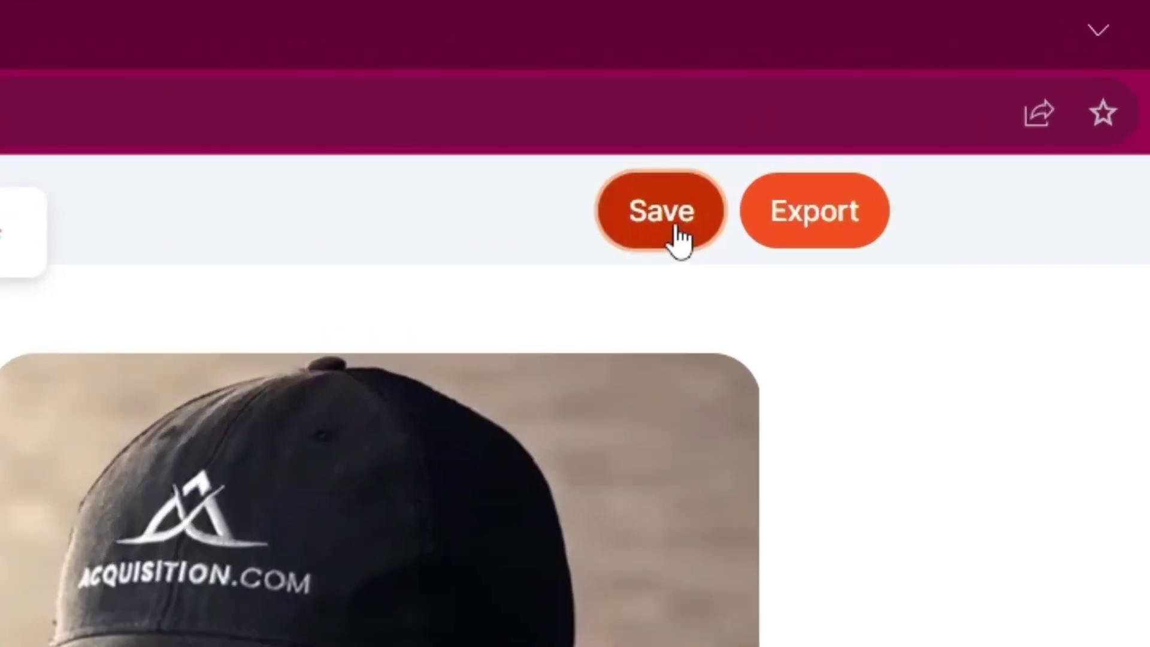
click(840, 223)
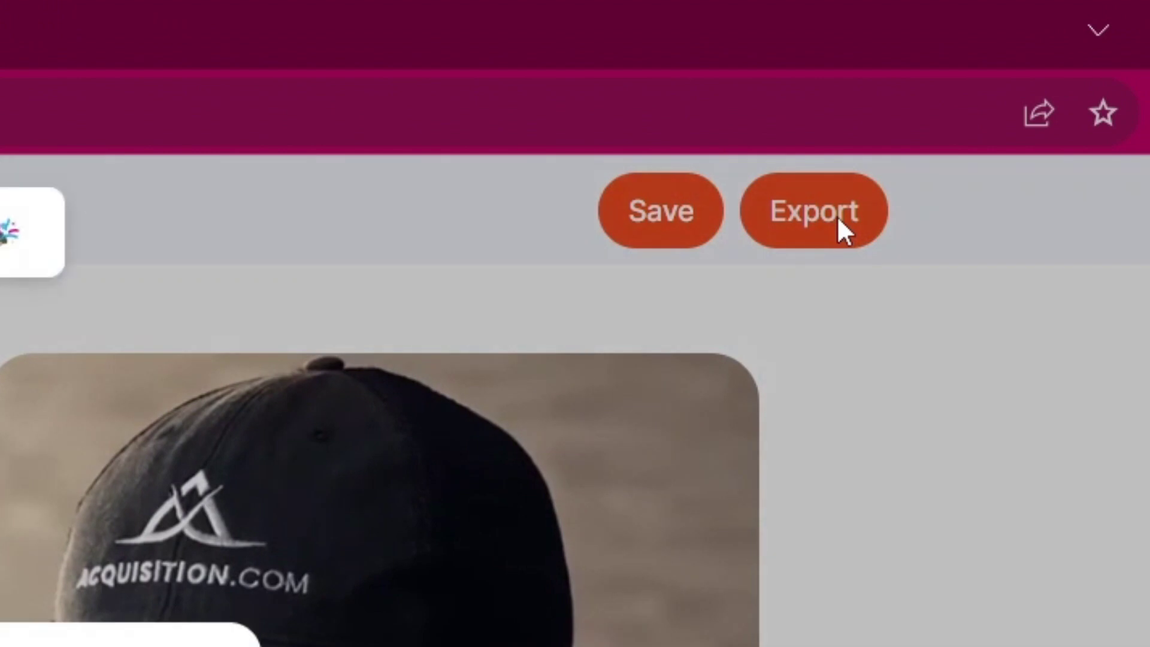